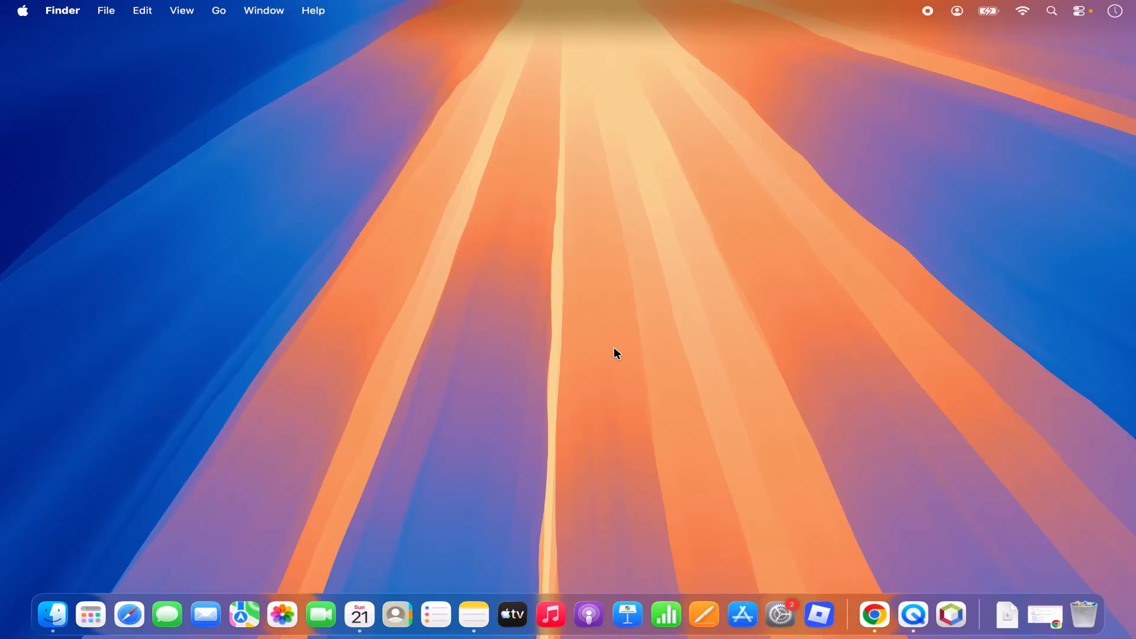
Step: Switch to Chrome and download the IntelliJ IDEA .dmg (Apple Silicon) installer for macOS from the JetBrains download page
{"action": "left_click", "coordinate": [874, 616]}
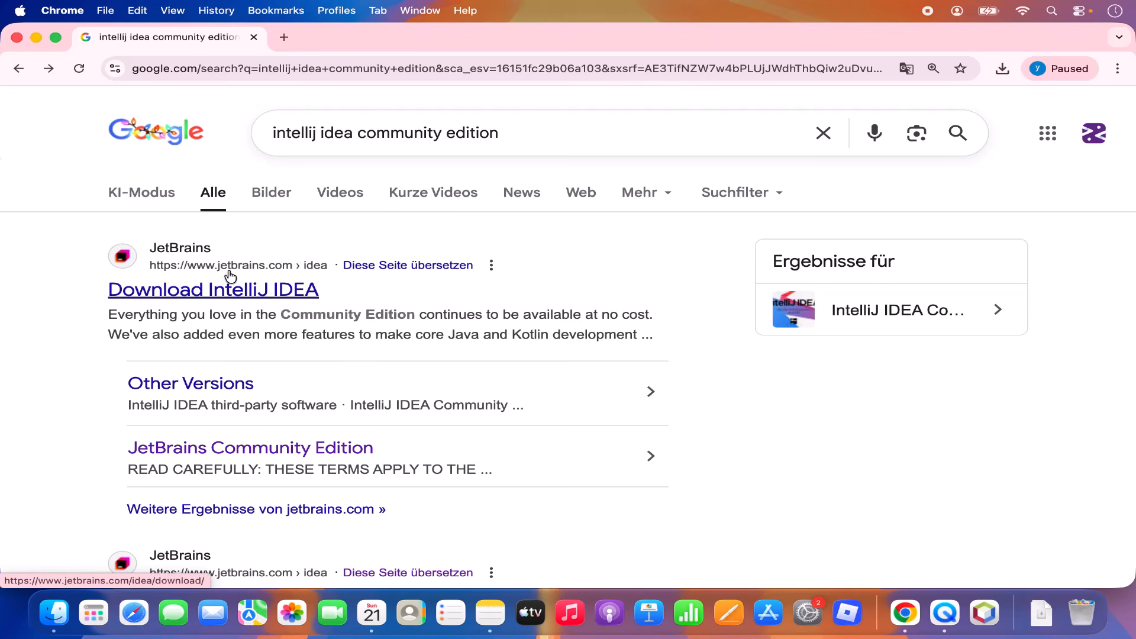
{"action": "left_click", "coordinate": [292, 293]}
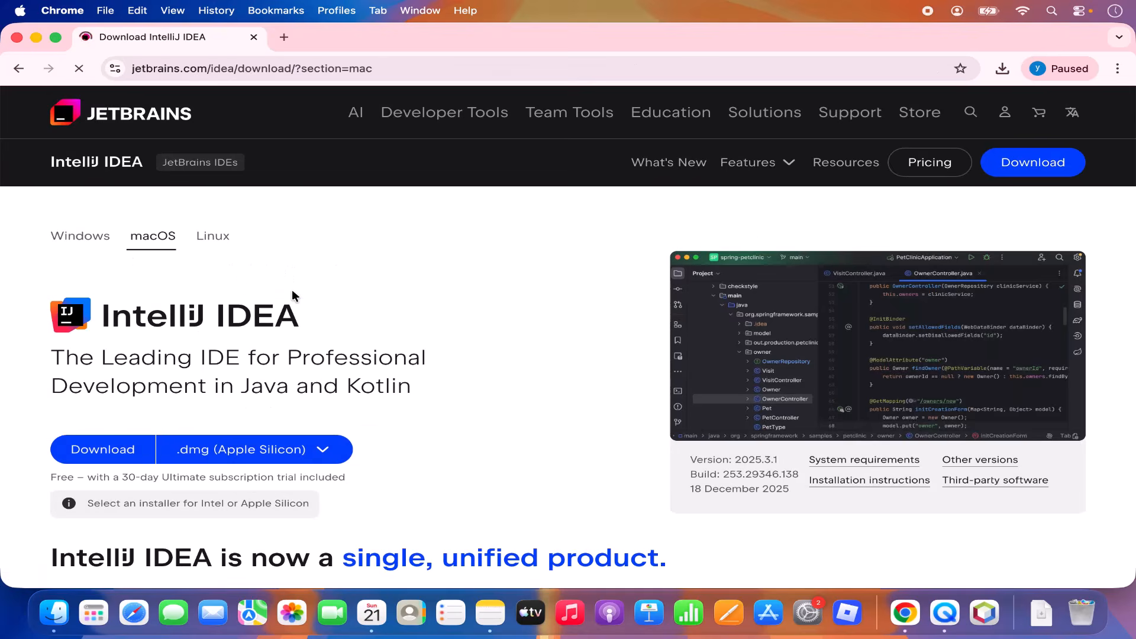
{"action": "scroll", "coordinate": [349, 344], "scroll_direction": "down", "scroll_amount": 2}
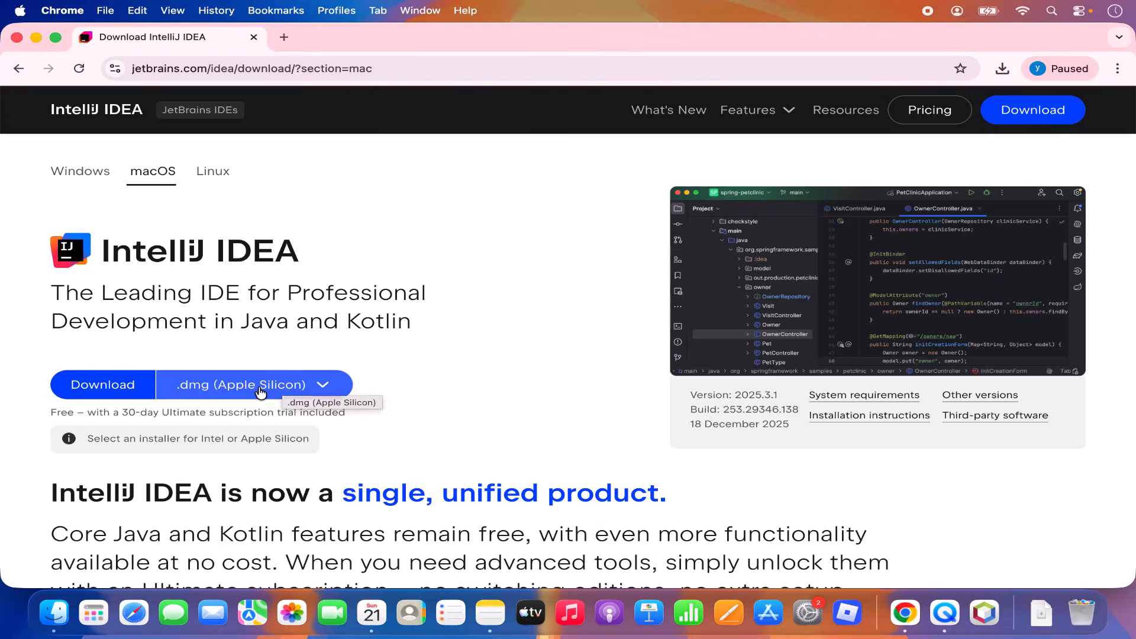
{"action": "scroll", "coordinate": [293, 339], "scroll_direction": "up", "scroll_amount": 2}
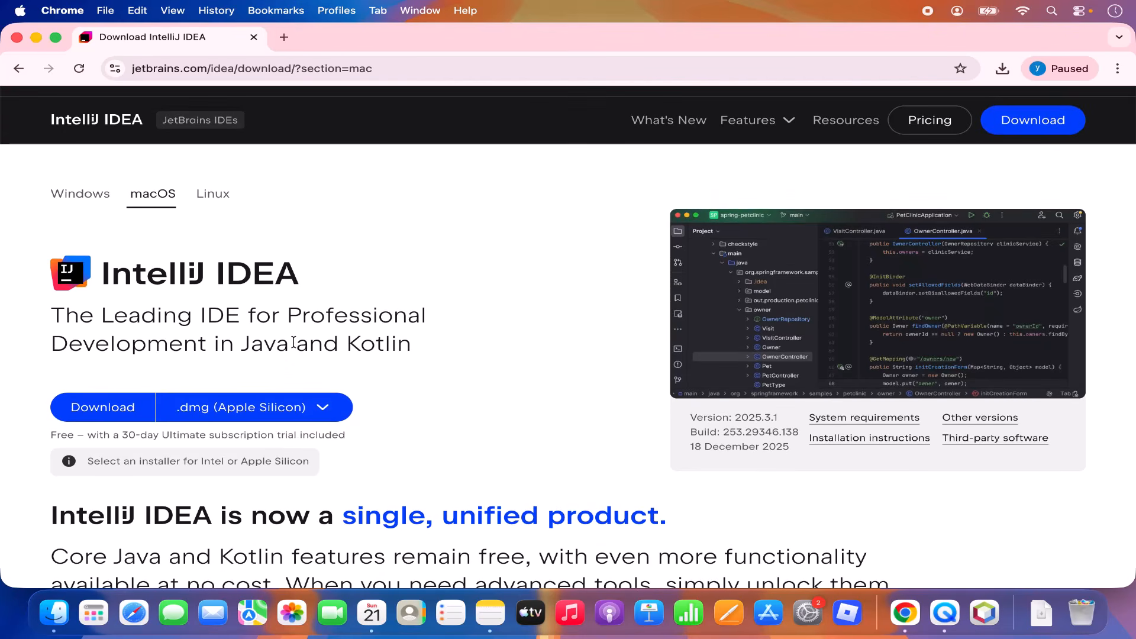
{"action": "left_click", "coordinate": [142, 407]}
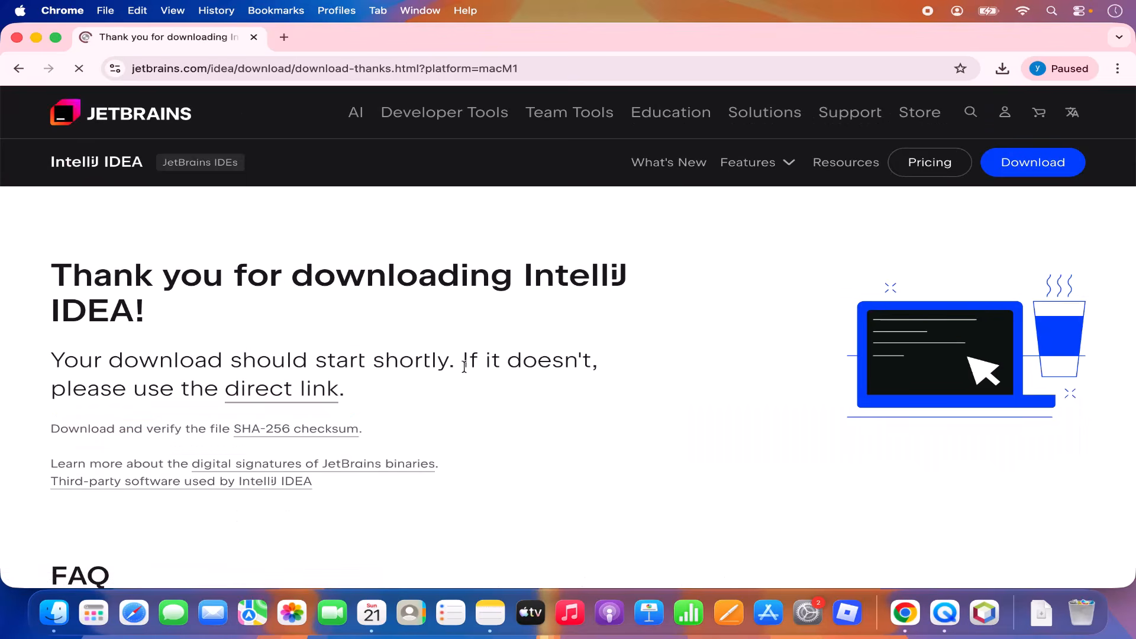
Step: Open the downloaded idea-2025.3.1-aarch64 disk image and copy IntelliJ IDEA into the Applications folder
{"action": "mouse_move", "coordinate": [893, 144]}
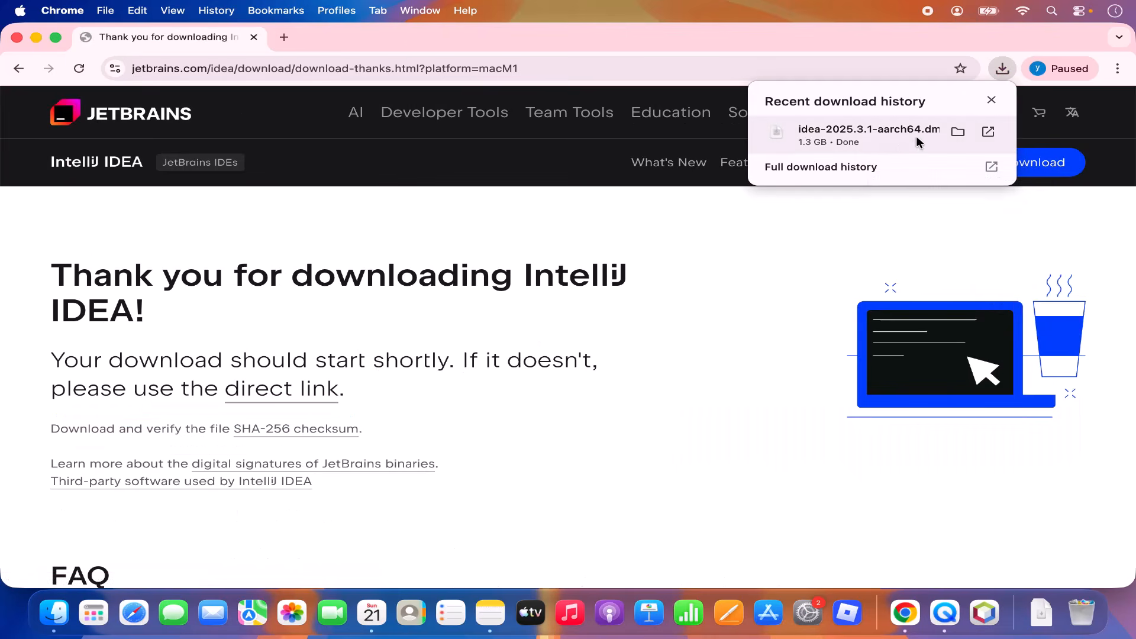
{"action": "left_click", "coordinate": [820, 134]}
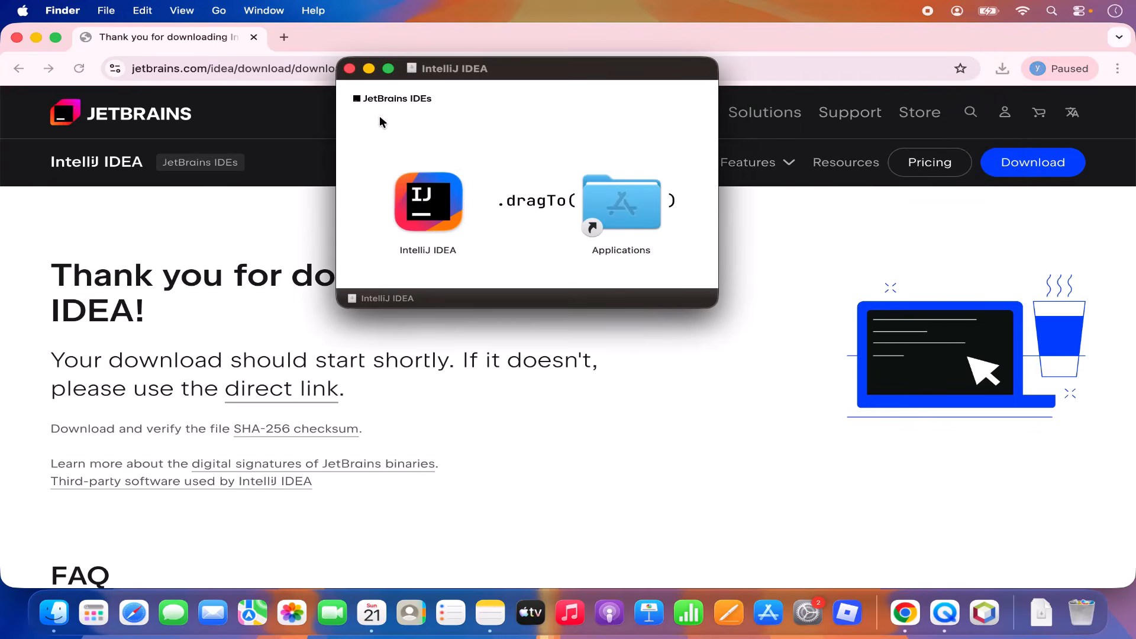
{"action": "left_click", "coordinate": [36, 37]}
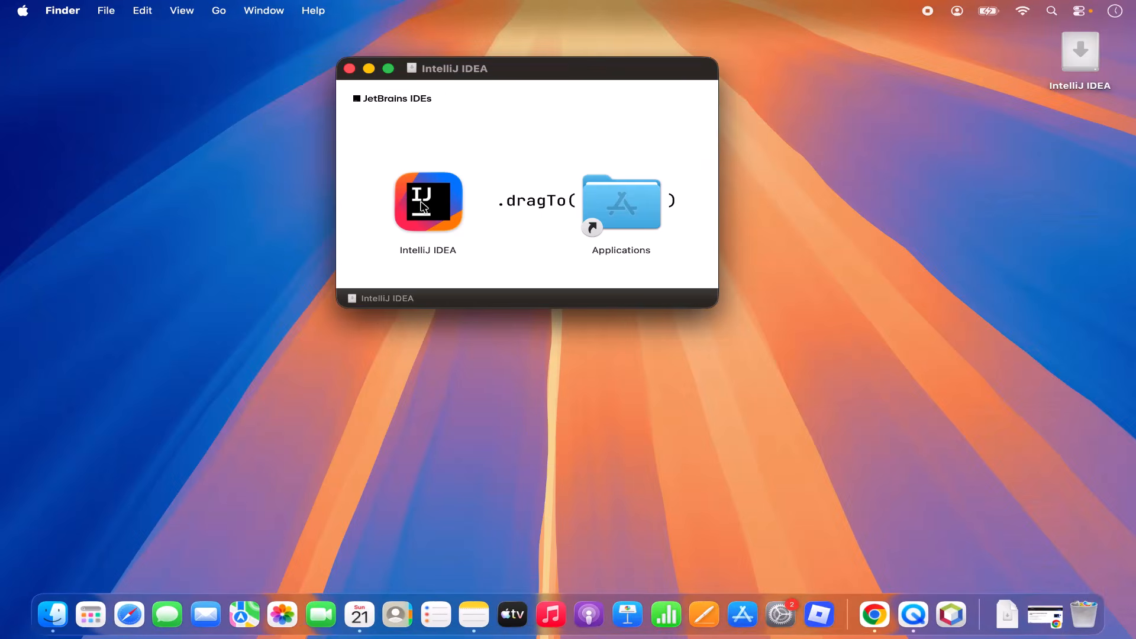
{"action": "left_click_drag", "start_coordinate": [548, 67], "coordinate": [562, 129]}
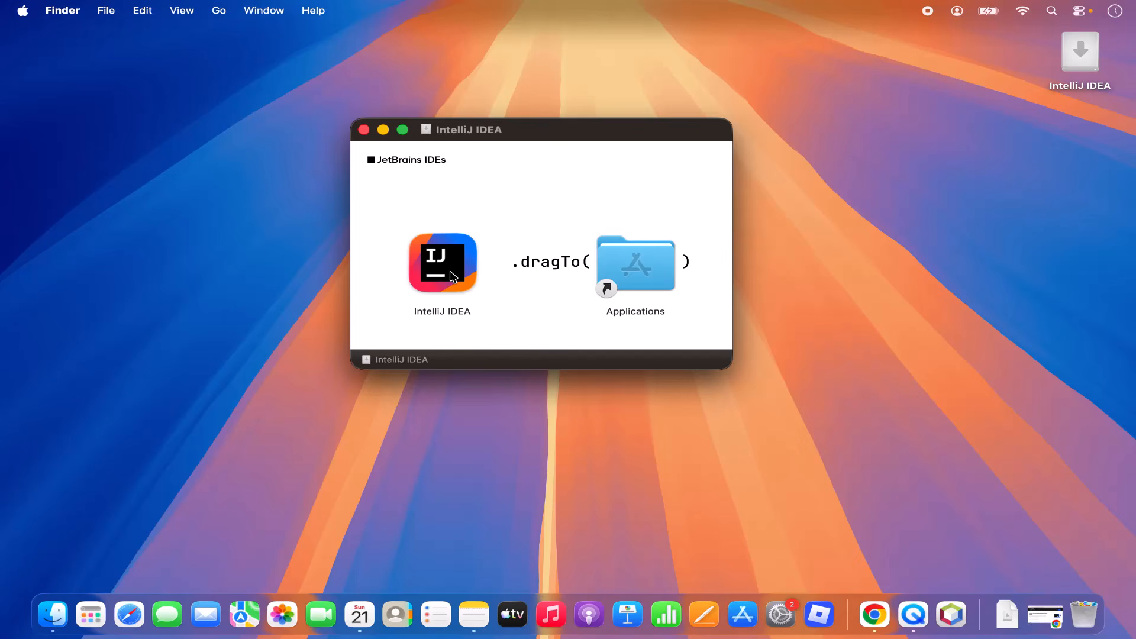
{"action": "left_click_drag", "start_coordinate": [453, 277], "coordinate": [658, 274]}
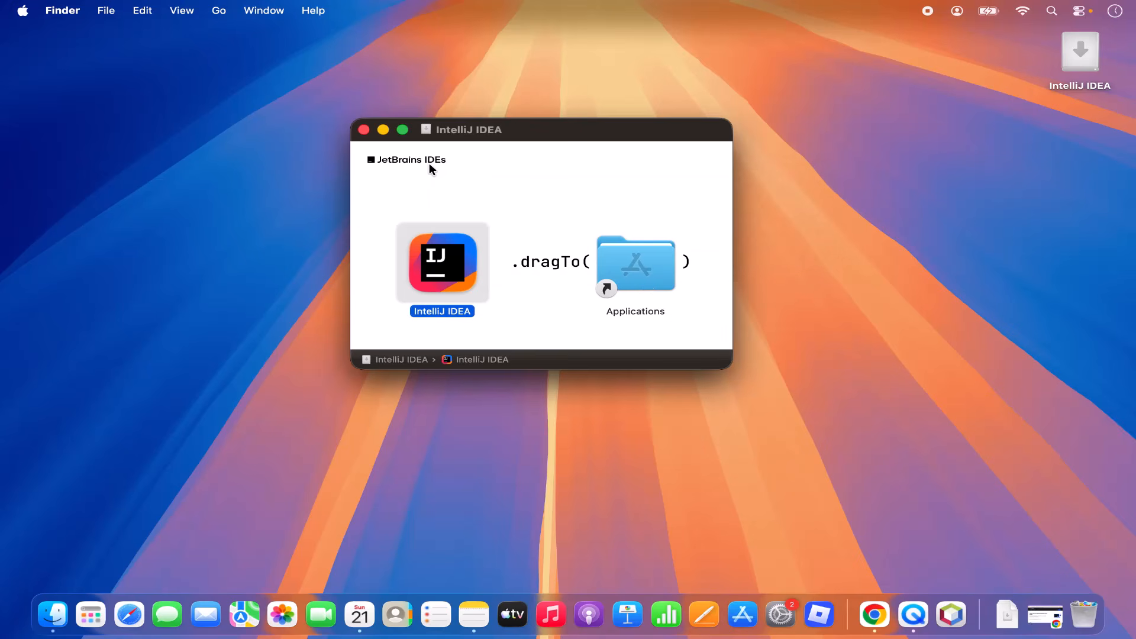
Step: Close the installer window and eject the IntelliJ IDEA disk image from the desktop
{"action": "left_click", "coordinate": [364, 130]}
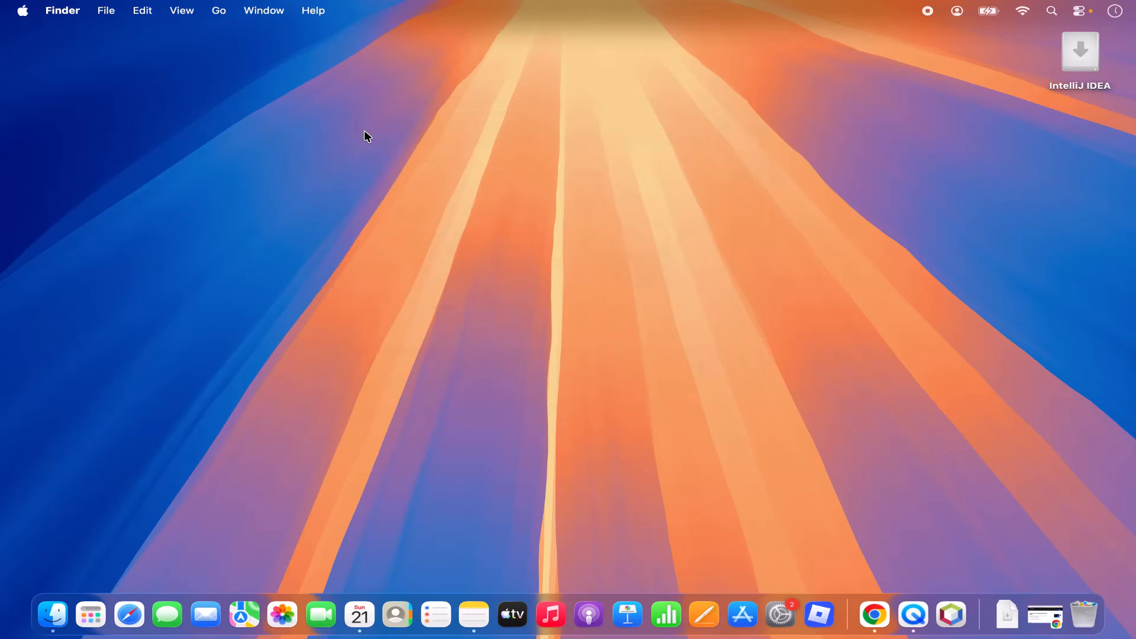
{"action": "right_click", "coordinate": [1088, 60]}
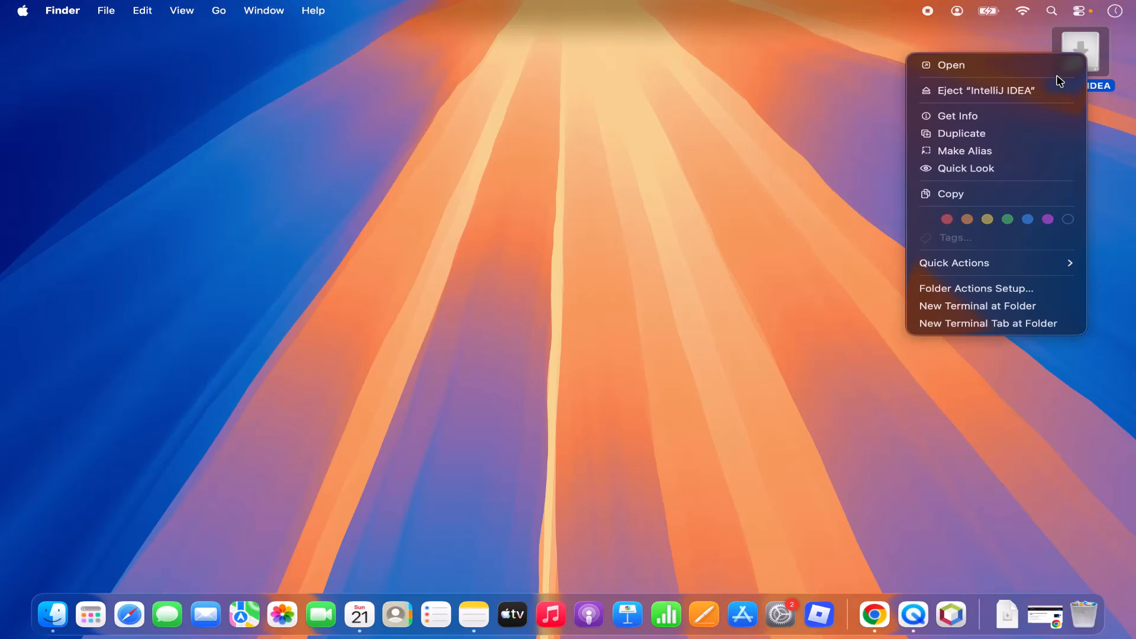
{"action": "left_click", "coordinate": [1037, 97]}
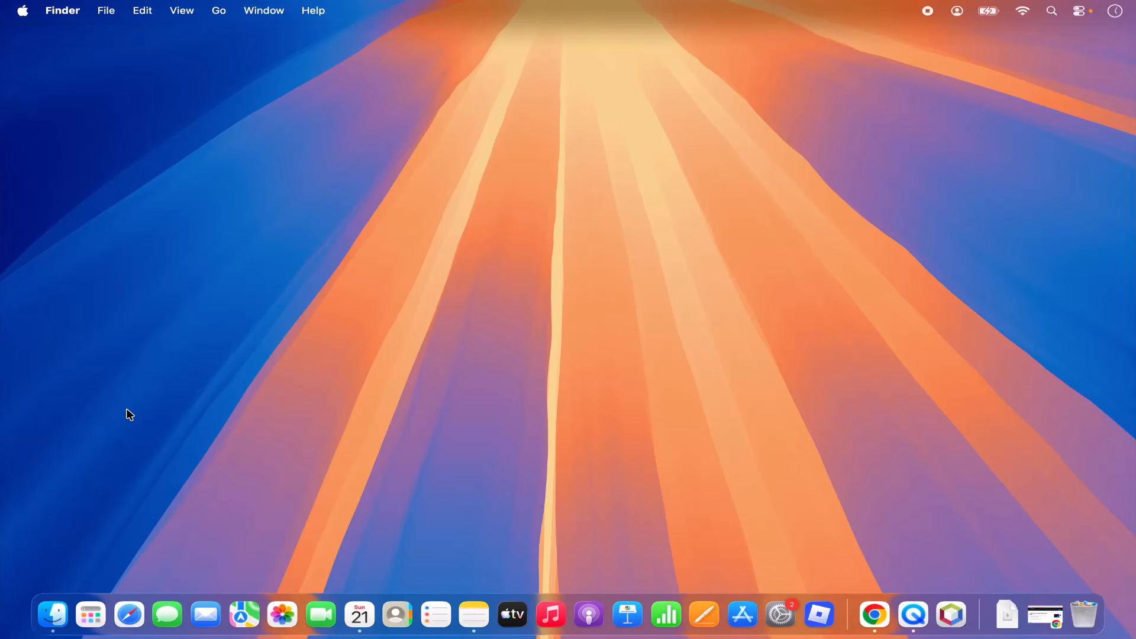
Step: Launch IntelliJ IDEA from the installed applications and confirm opening the app downloaded from the internet
{"action": "left_click", "coordinate": [88, 621]}
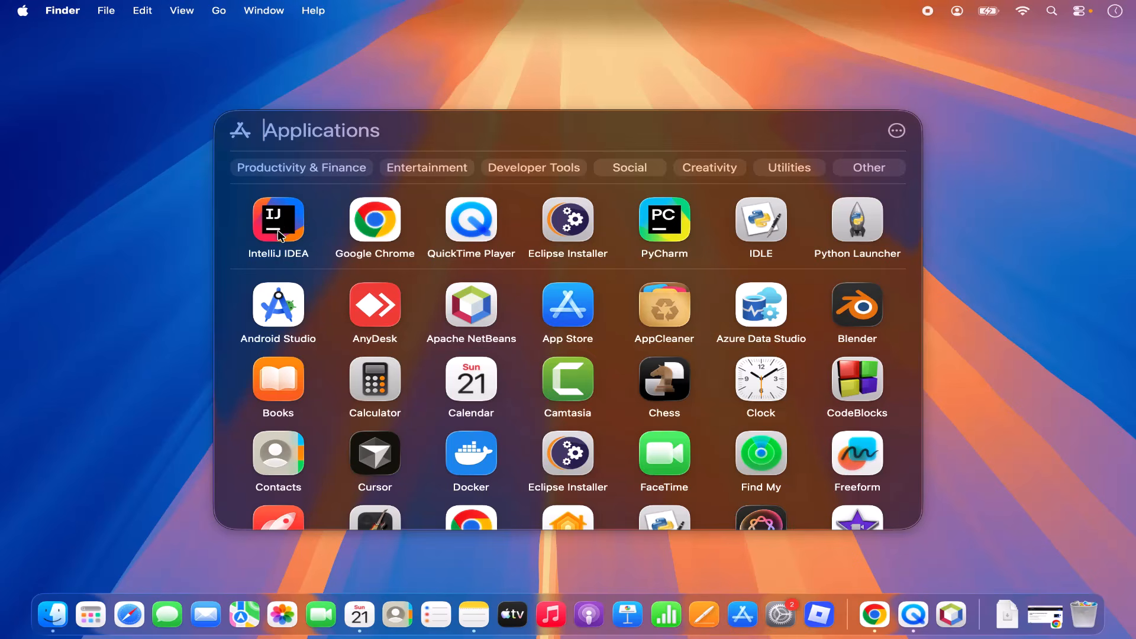
{"action": "left_click", "coordinate": [279, 235]}
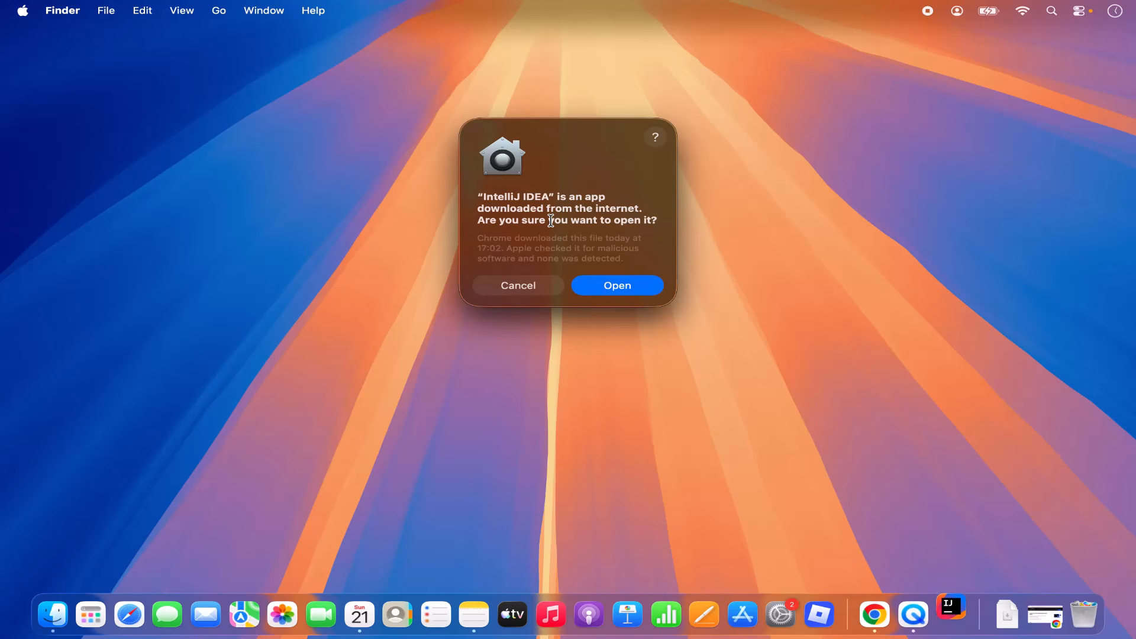
{"action": "left_click", "coordinate": [609, 287]}
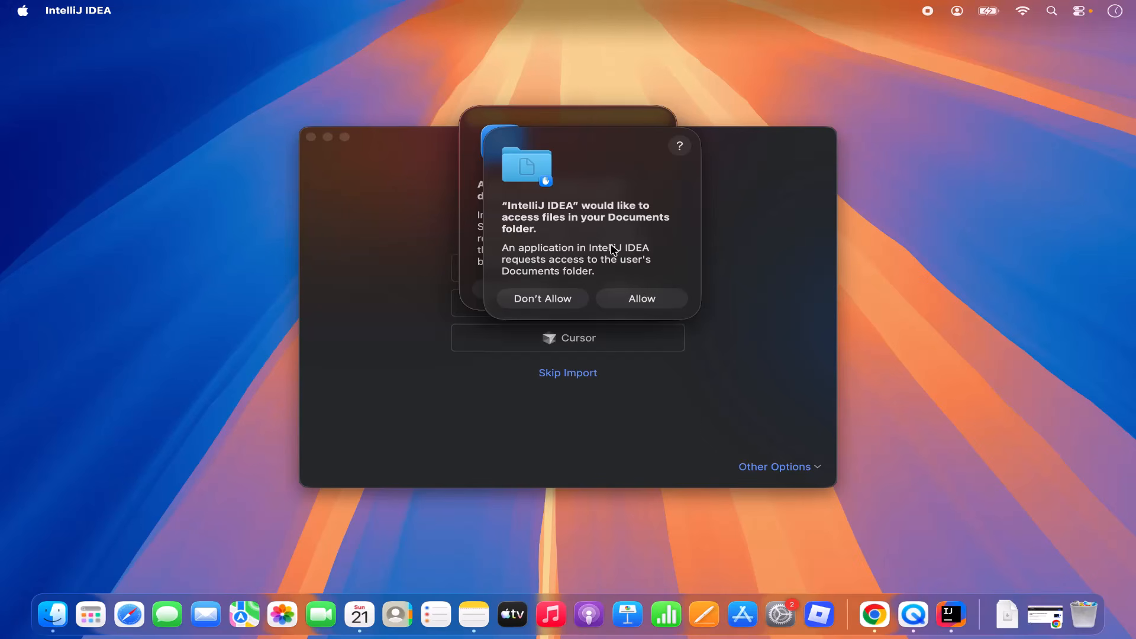
Step: Allow IntelliJ IDEA access to the Documents folder and local networks, and skip importing settings
{"action": "left_click", "coordinate": [632, 298]}
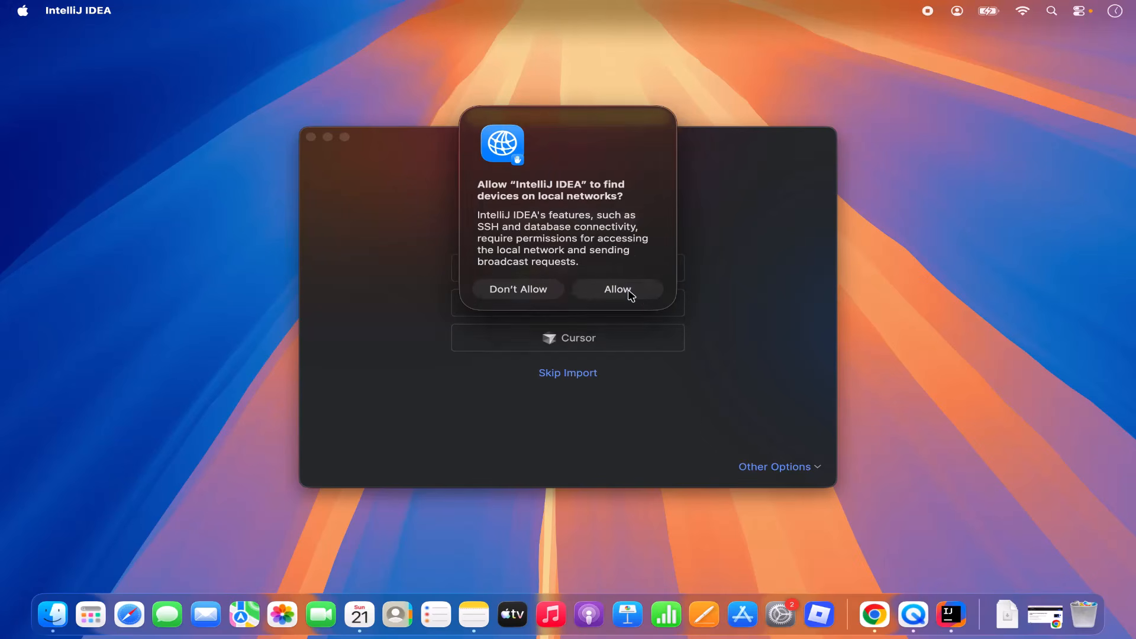
{"action": "left_click", "coordinate": [631, 293]}
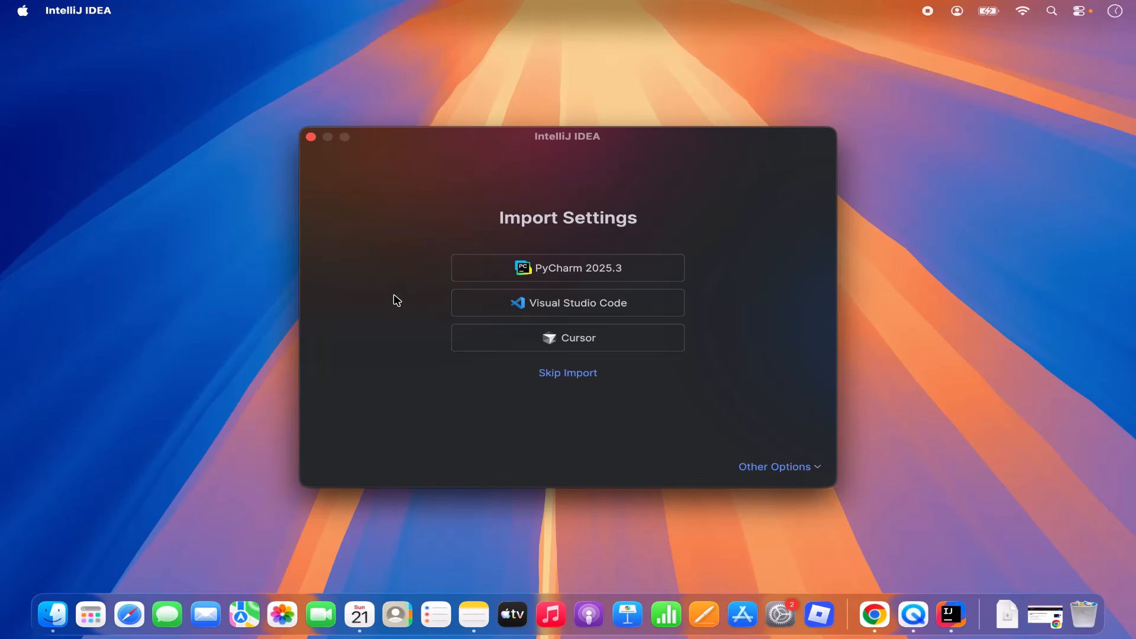
{"action": "left_click", "coordinate": [550, 376]}
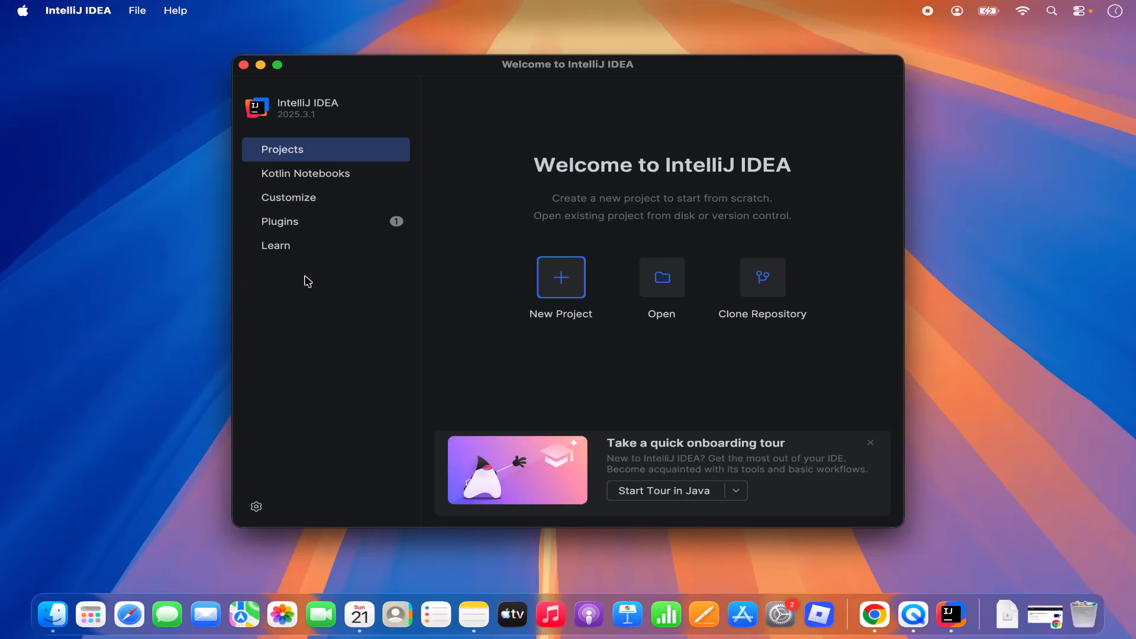
Step: Start a new Java project and name it TestJava
{"action": "left_click", "coordinate": [565, 290]}
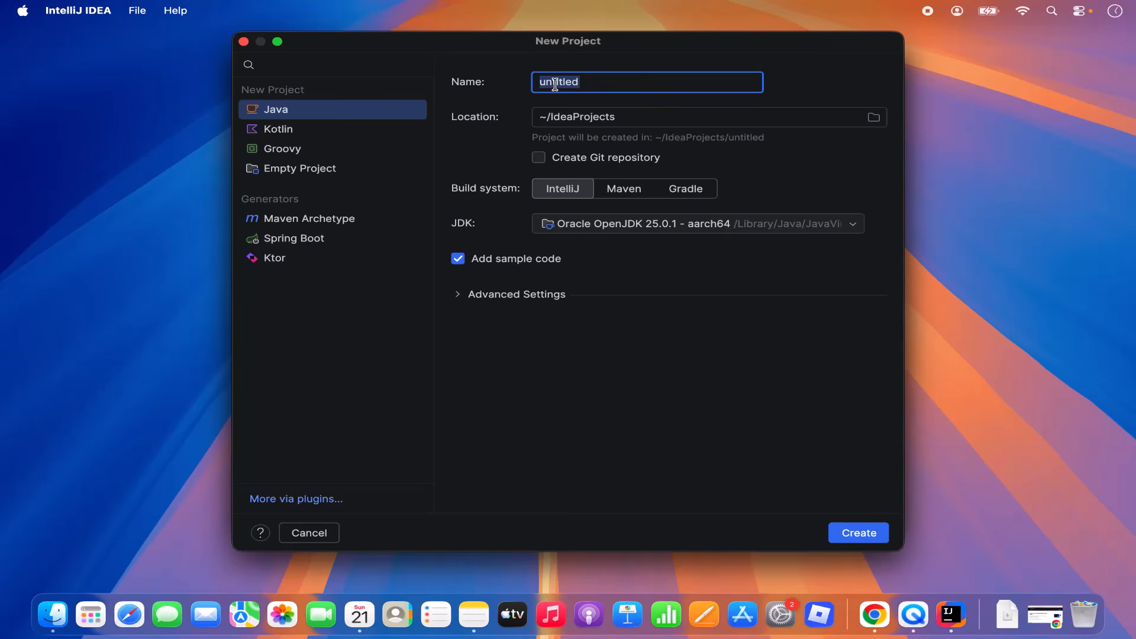
{"action": "key", "text": "BackSpace"}
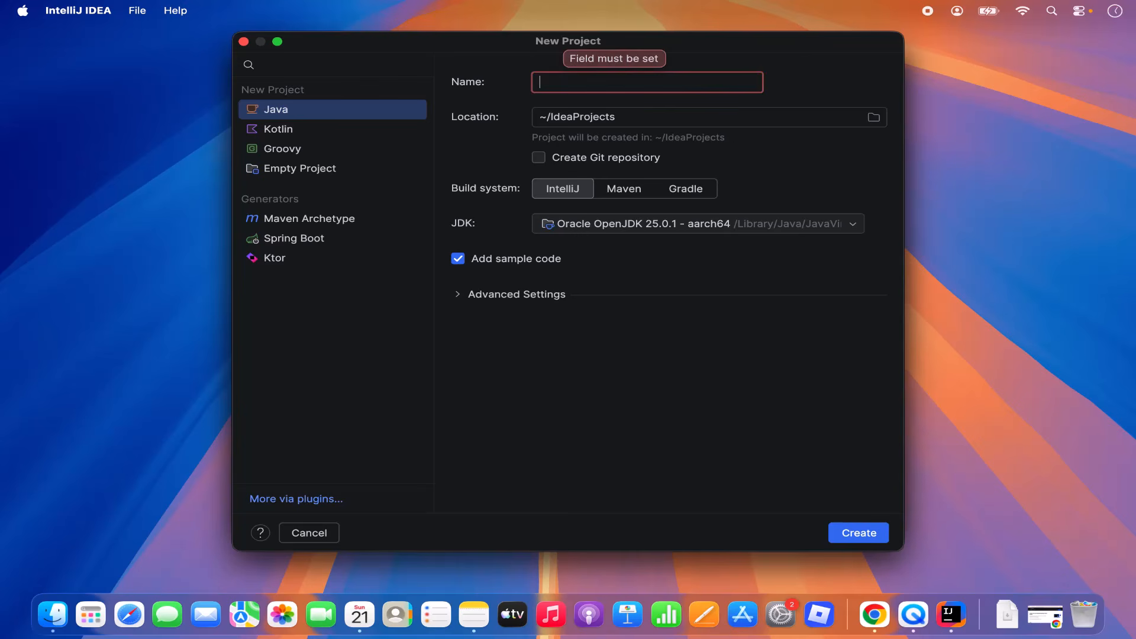
{"action": "type", "text": "Tests"}
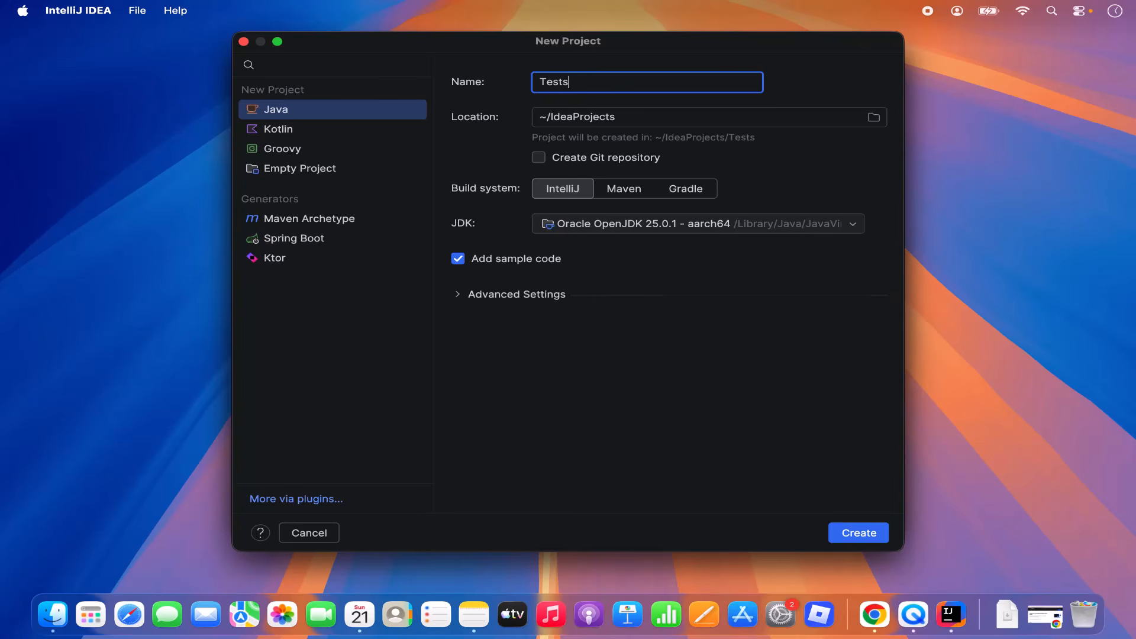
{"action": "key", "text": "BackSpace"}
{"action": "type", "text": "Java"}
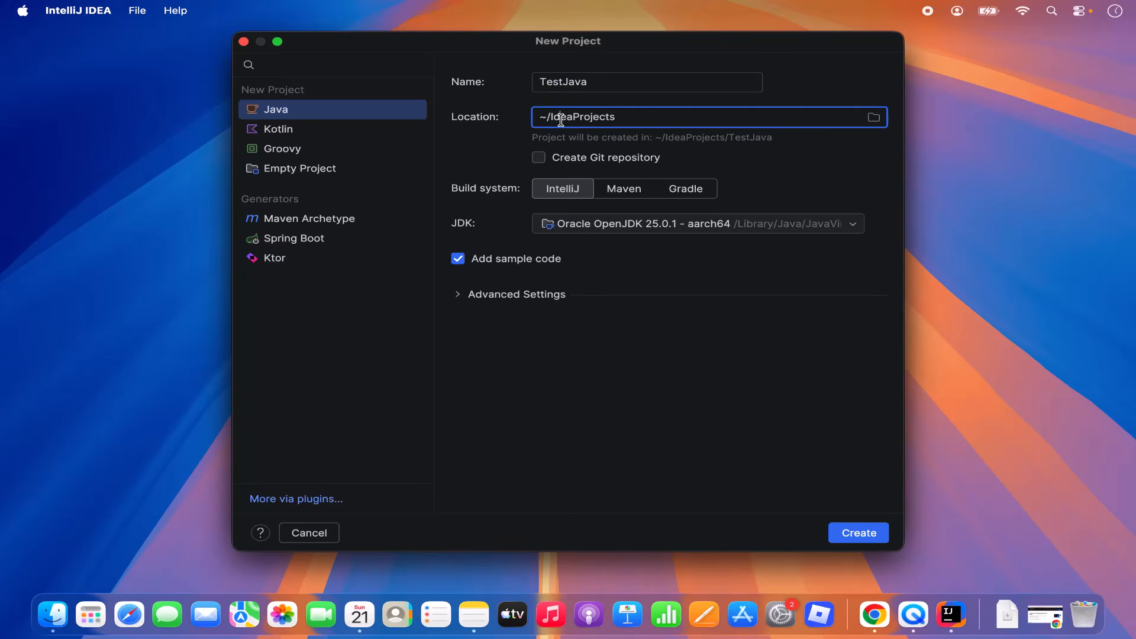
Step: Create the project in ~/IdeaProjects with Oracle OpenJDK 25.0.1 as the JDK and the sample code included
{"action": "double_click", "coordinate": [561, 118]}
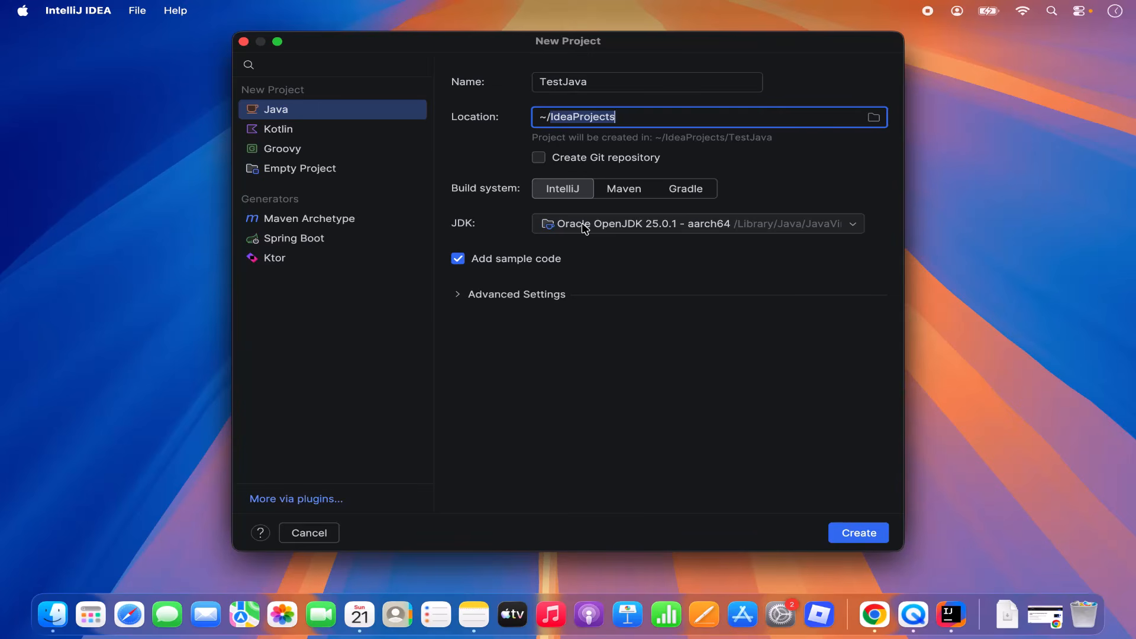
{"action": "left_click", "coordinate": [654, 228]}
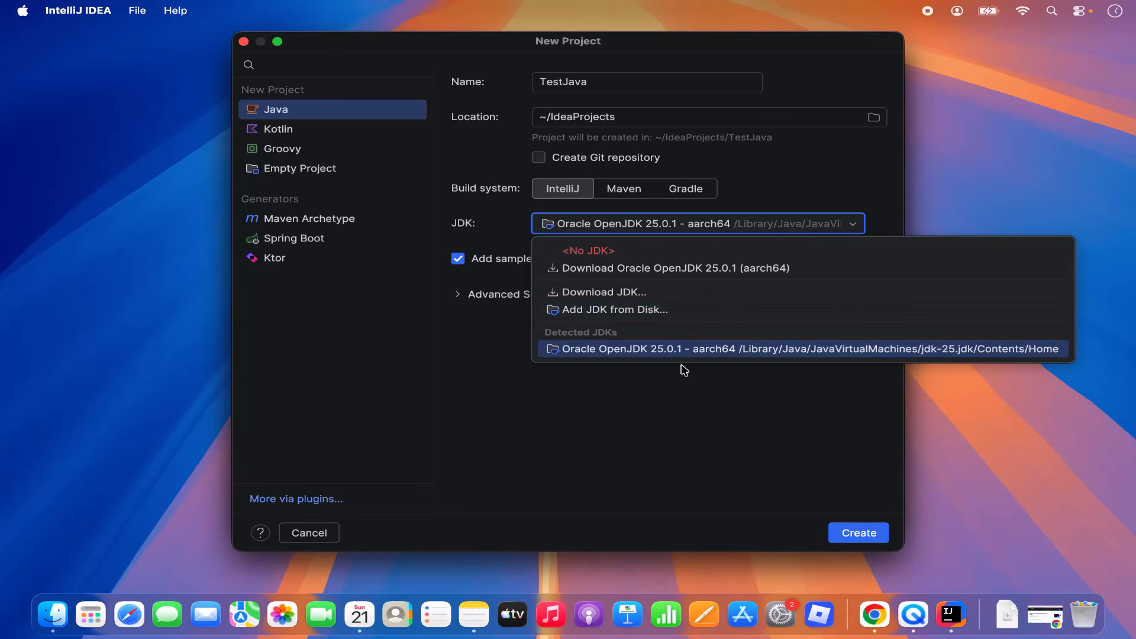
{"action": "left_click", "coordinate": [708, 403]}
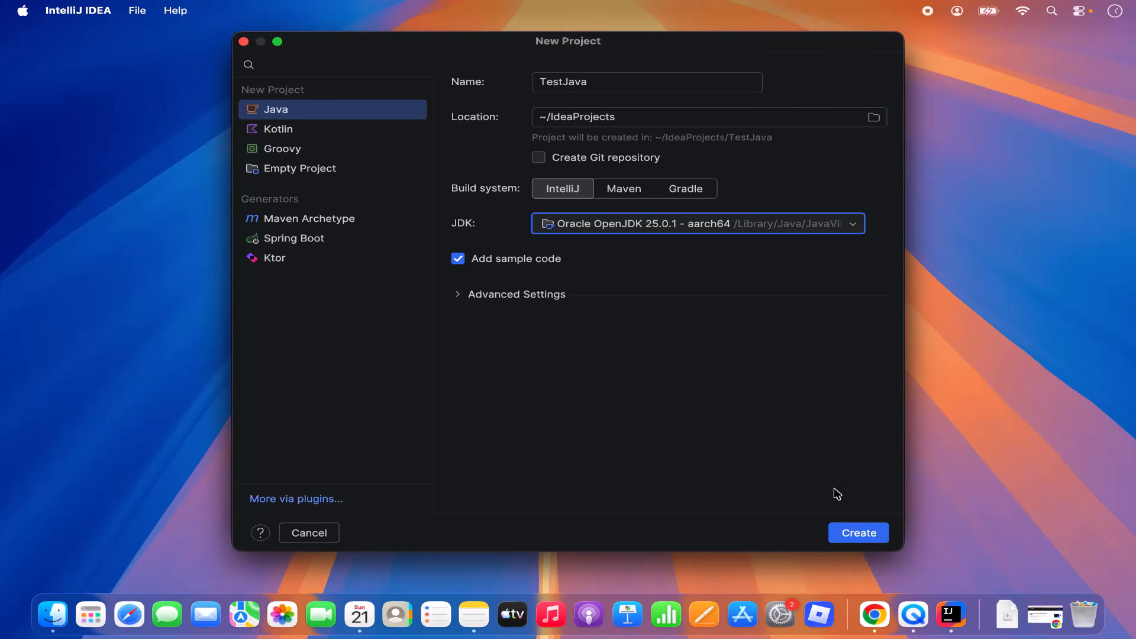
{"action": "left_click", "coordinate": [861, 534]}
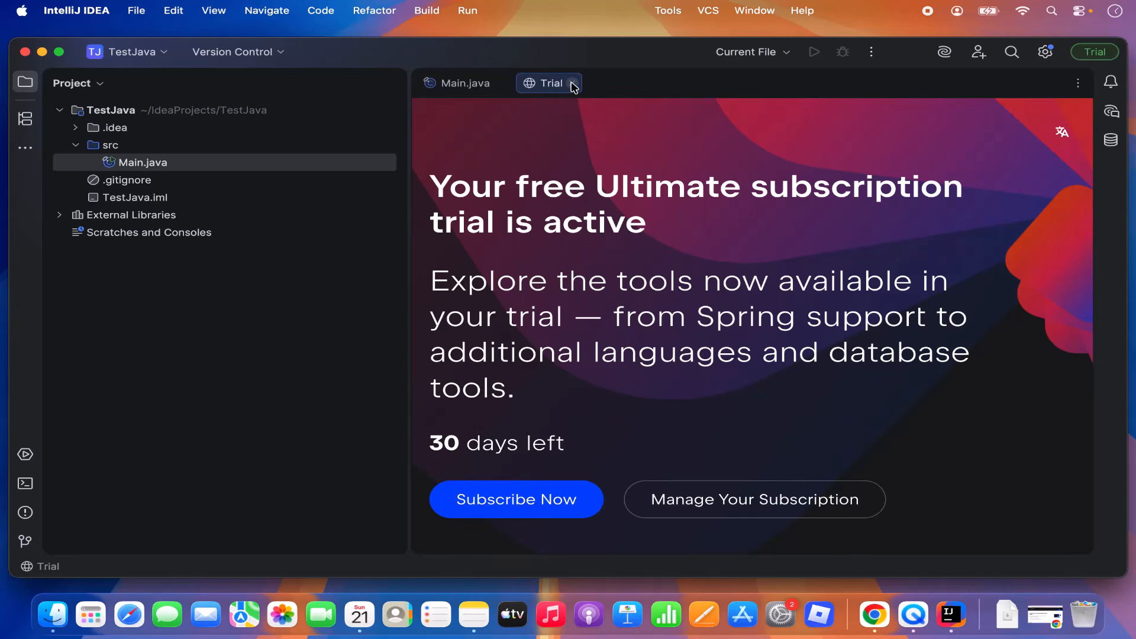
Step: Close the Trial page and enlarge the IDE window to fill the screen
{"action": "left_click", "coordinate": [572, 83]}
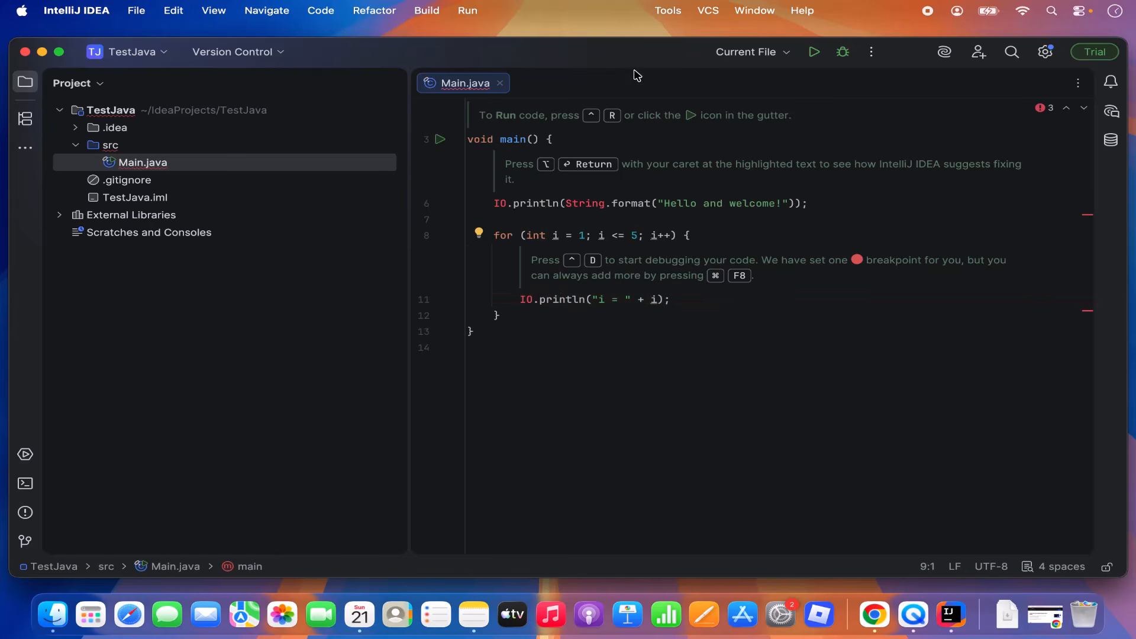
{"action": "double_click", "coordinate": [612, 54]}
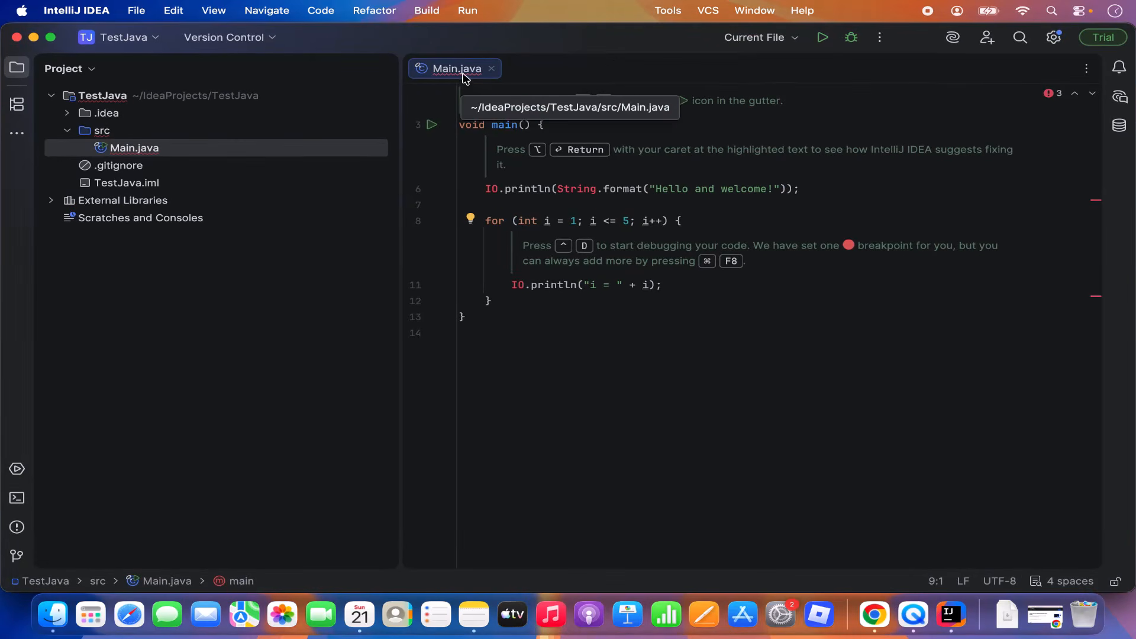
Step: Run the sample Main.java and enlarge the run output area
{"action": "mouse_move", "coordinate": [645, 188]}
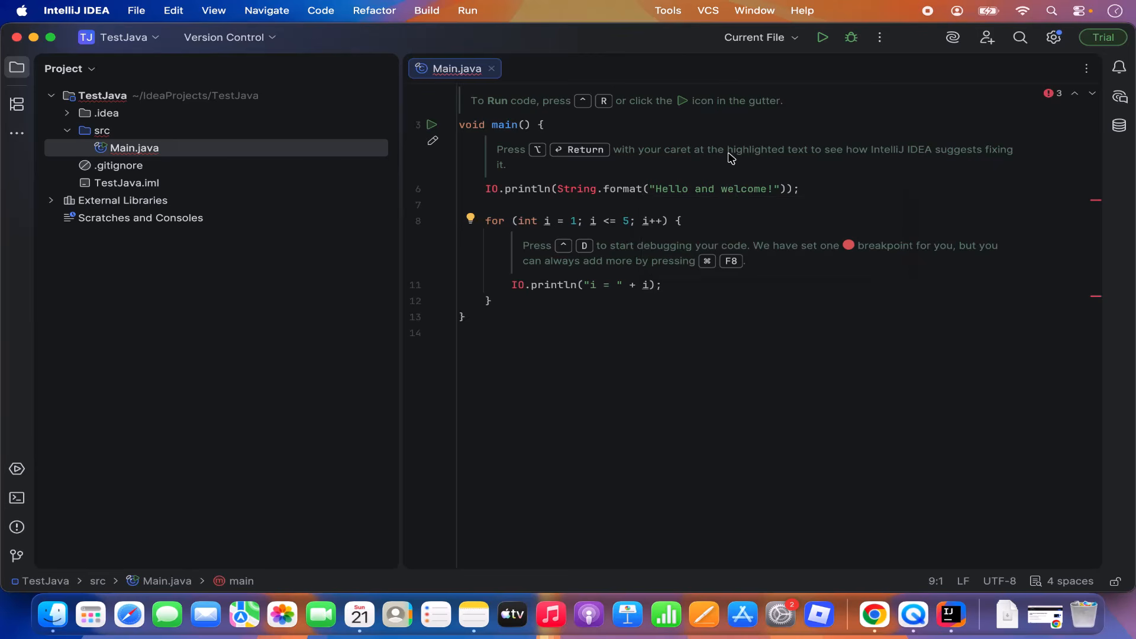
{"action": "left_click", "coordinate": [823, 40]}
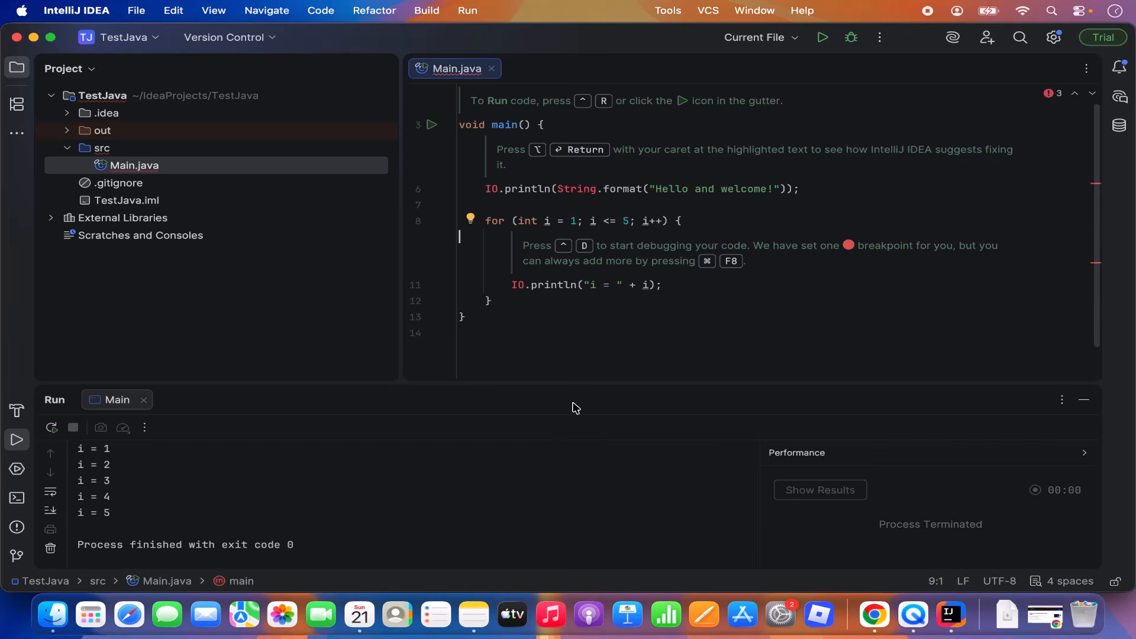
{"action": "left_click_drag", "start_coordinate": [579, 387], "coordinate": [578, 302]}
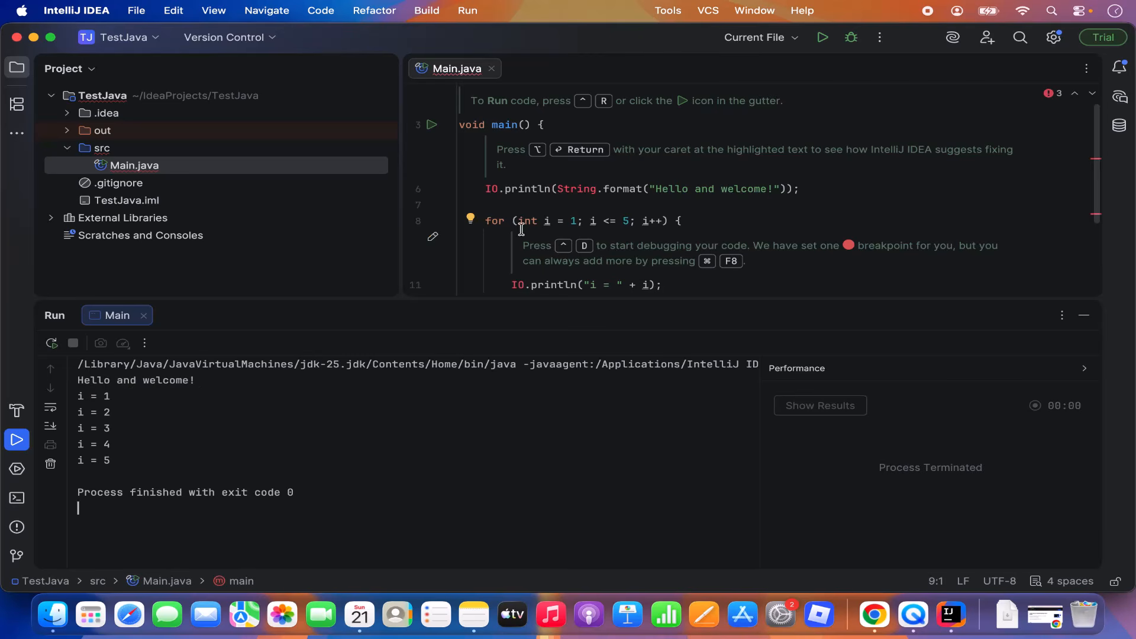
Step: Compare the program output with the "Hello and welcome!" text and the loop's println statement in Main.java
{"action": "left_click_drag", "start_coordinate": [654, 188], "coordinate": [774, 188]}
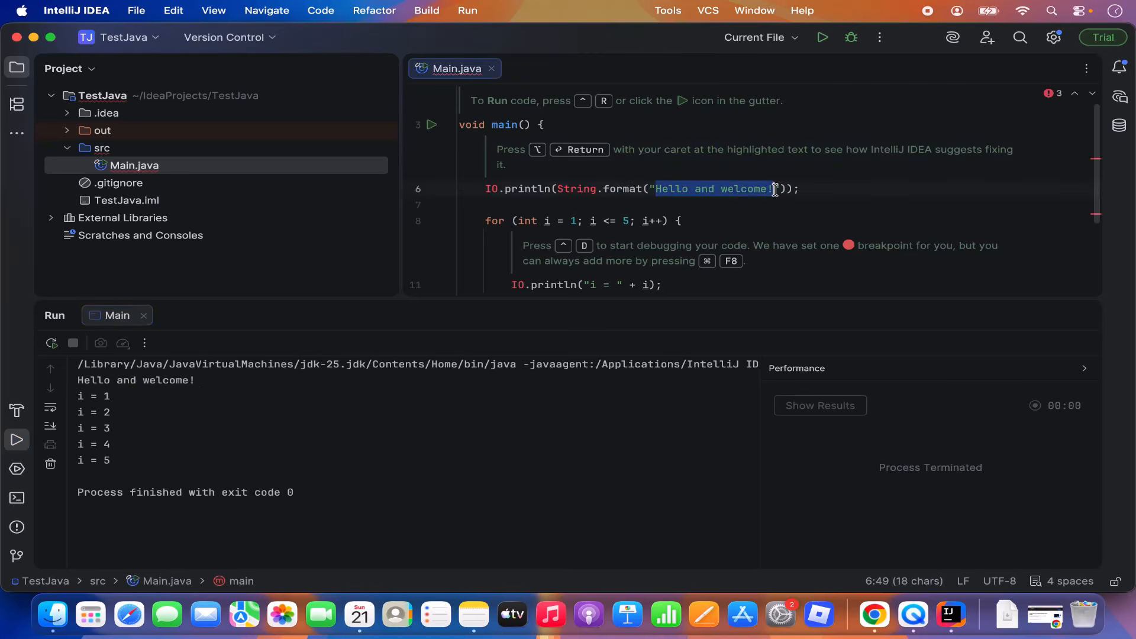
{"action": "scroll", "coordinate": [539, 191], "scroll_direction": "down", "scroll_amount": 2}
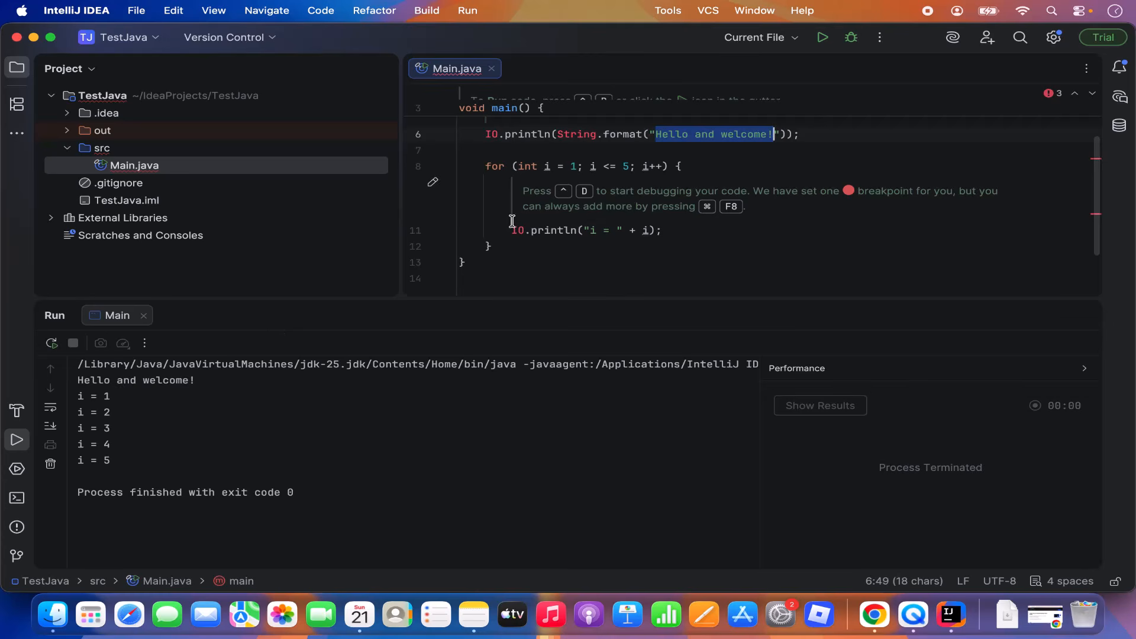
{"action": "left_click_drag", "start_coordinate": [505, 230], "coordinate": [660, 230]}
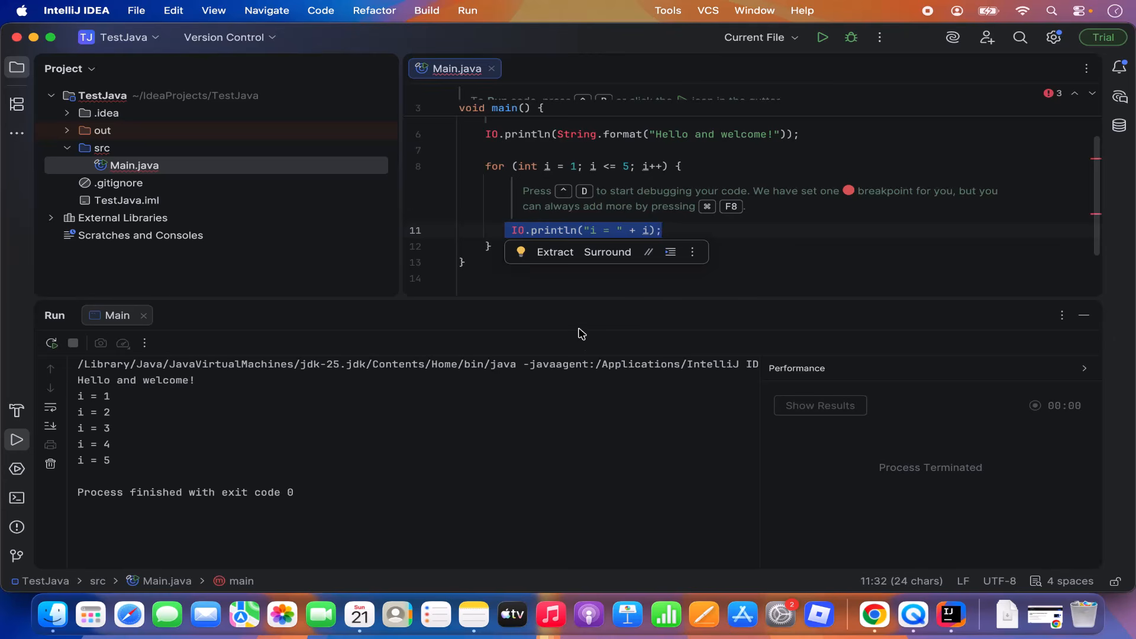
Step: Shrink the run output area to give the editor more room and clear the selection in Main.java
{"action": "left_click_drag", "start_coordinate": [577, 300], "coordinate": [588, 360]}
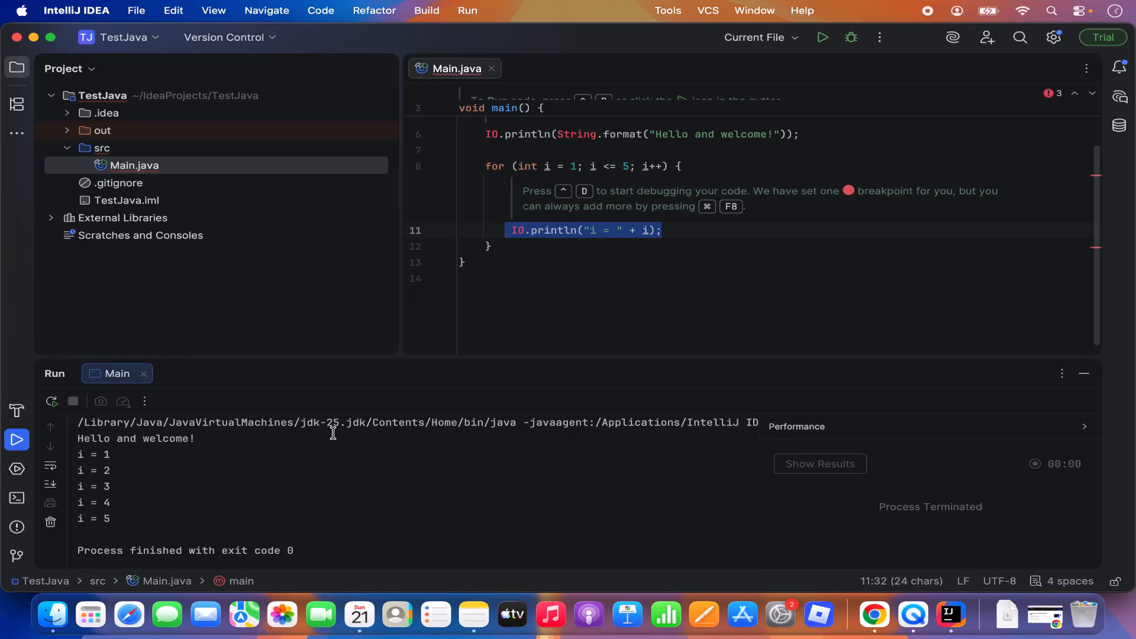
{"action": "left_click", "coordinate": [615, 276]}
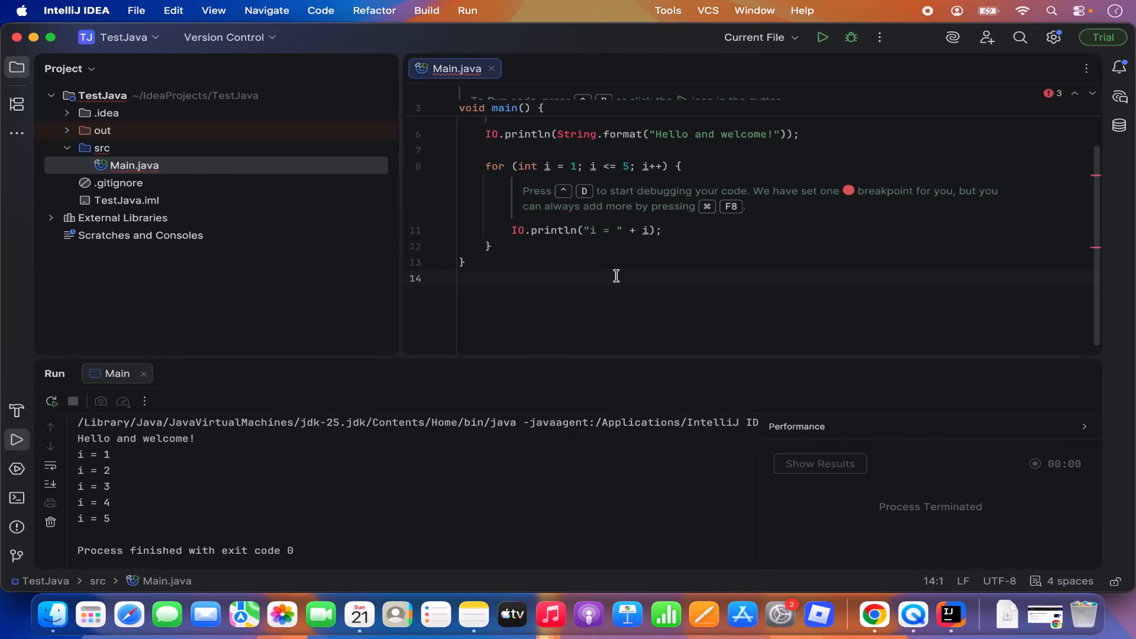
Step: Review the AI Assistant's feature list in the AI Chat tool window, and close it again
{"action": "left_click", "coordinate": [1121, 100]}
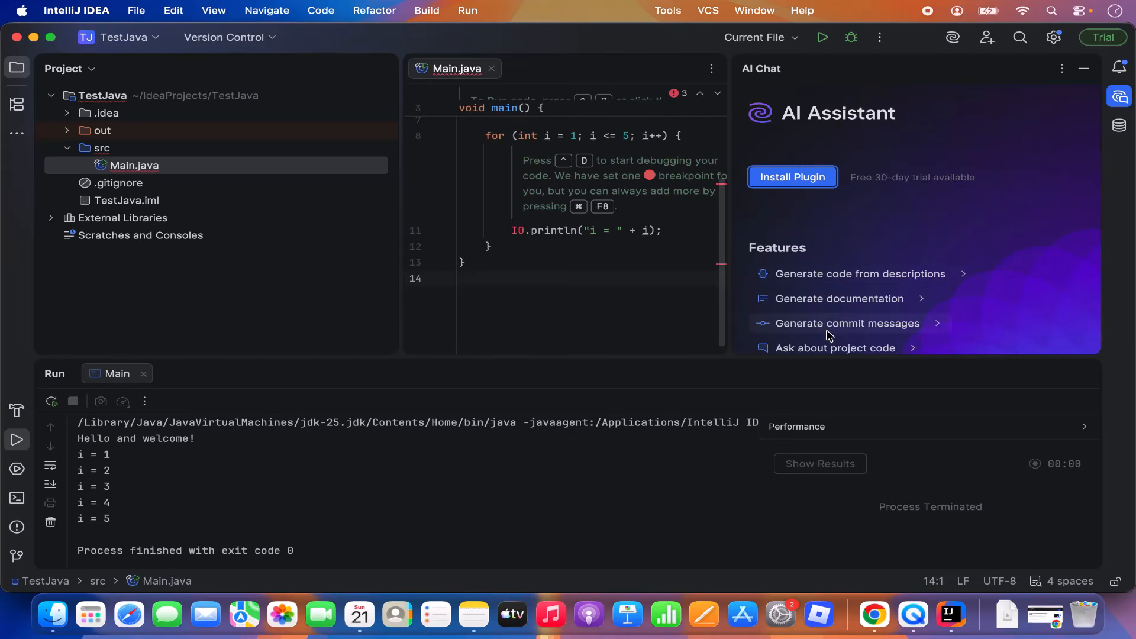
{"action": "scroll", "coordinate": [840, 329], "scroll_direction": "down", "scroll_amount": 3}
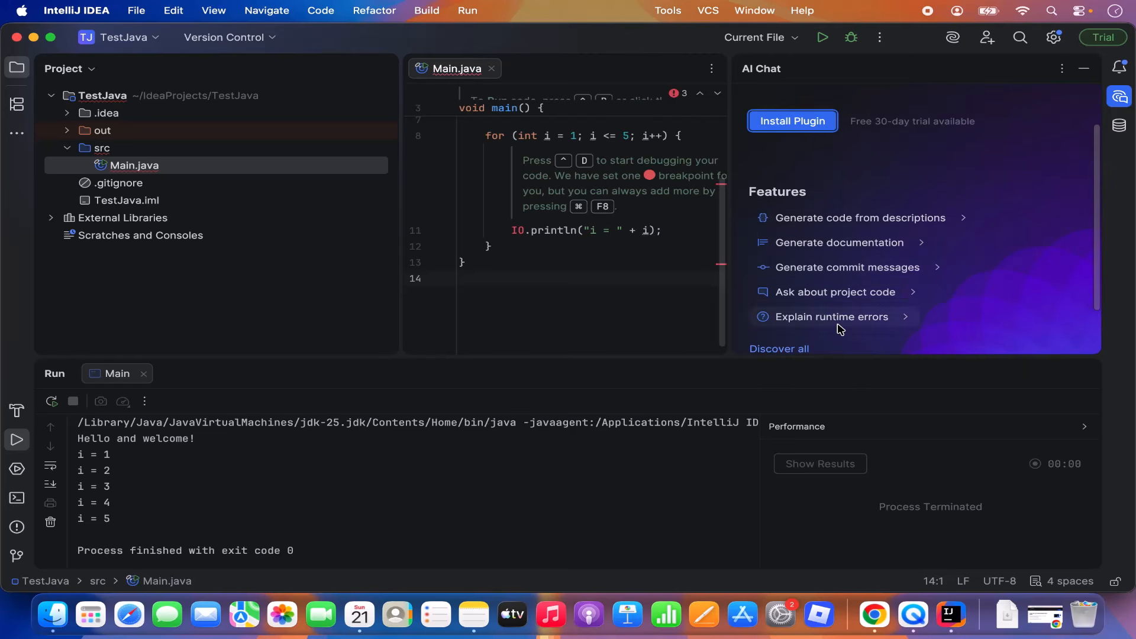
{"action": "scroll", "coordinate": [839, 327], "scroll_direction": "up", "scroll_amount": 3}
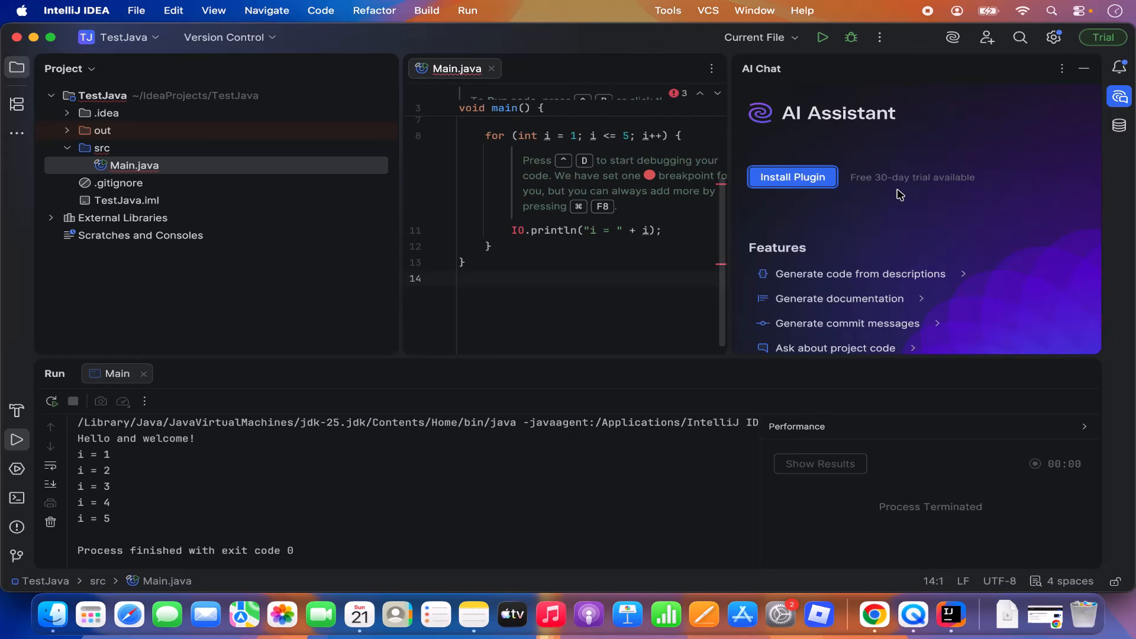
{"action": "left_click", "coordinate": [1118, 98]}
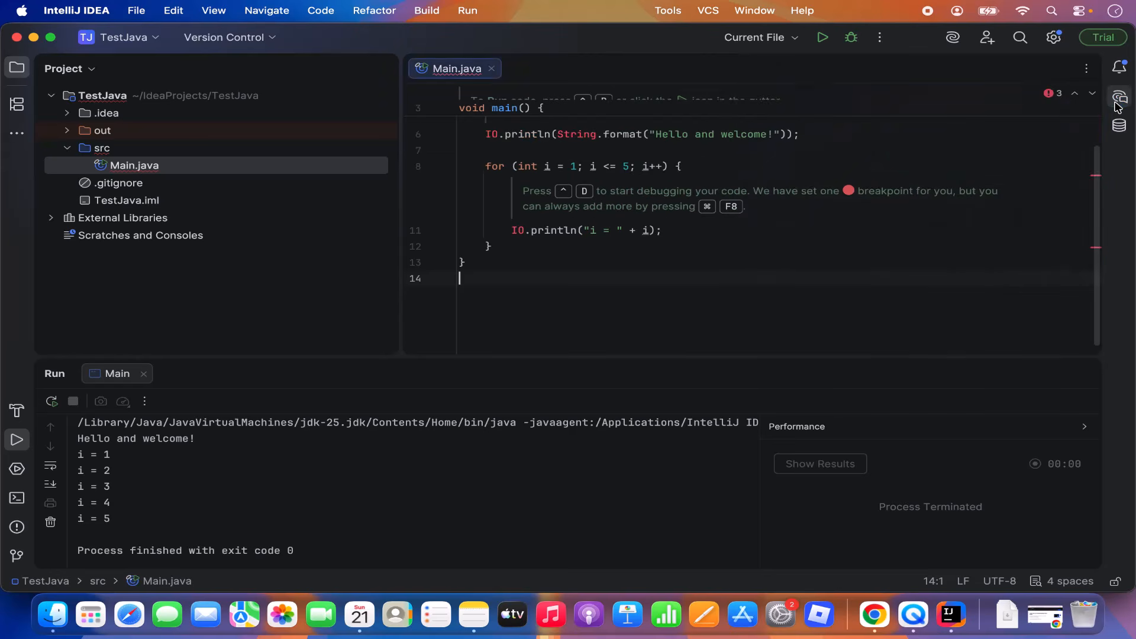
Step: View the Database tool window, dismissing its Cloud Database Import tip, and return to the println statement in the editor
{"action": "left_click", "coordinate": [1119, 126]}
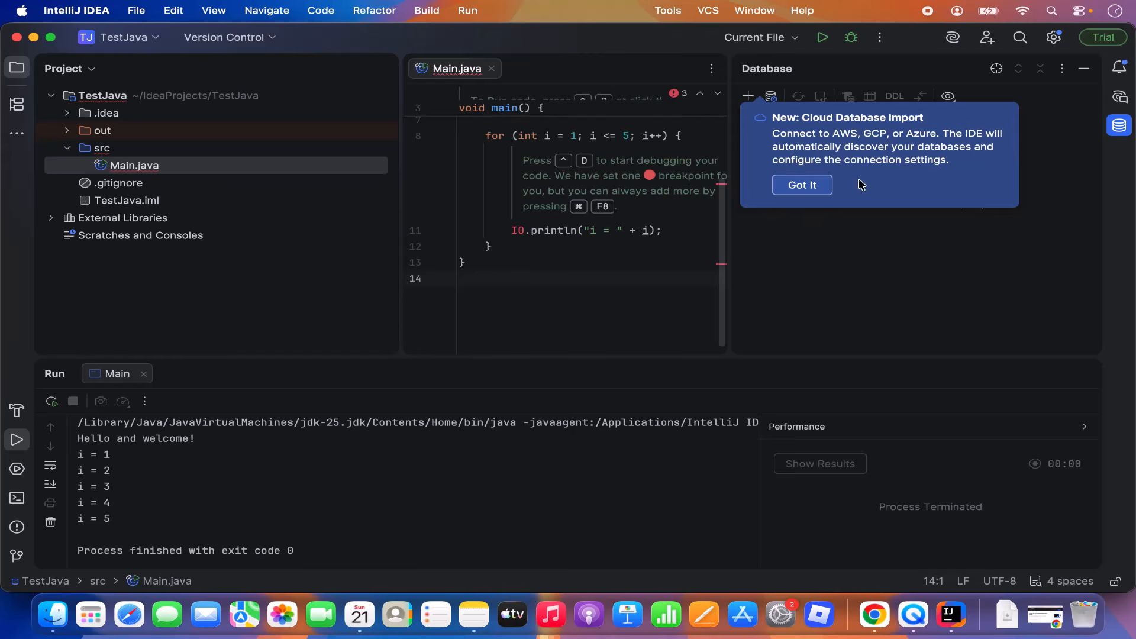
{"action": "left_click", "coordinate": [817, 188]}
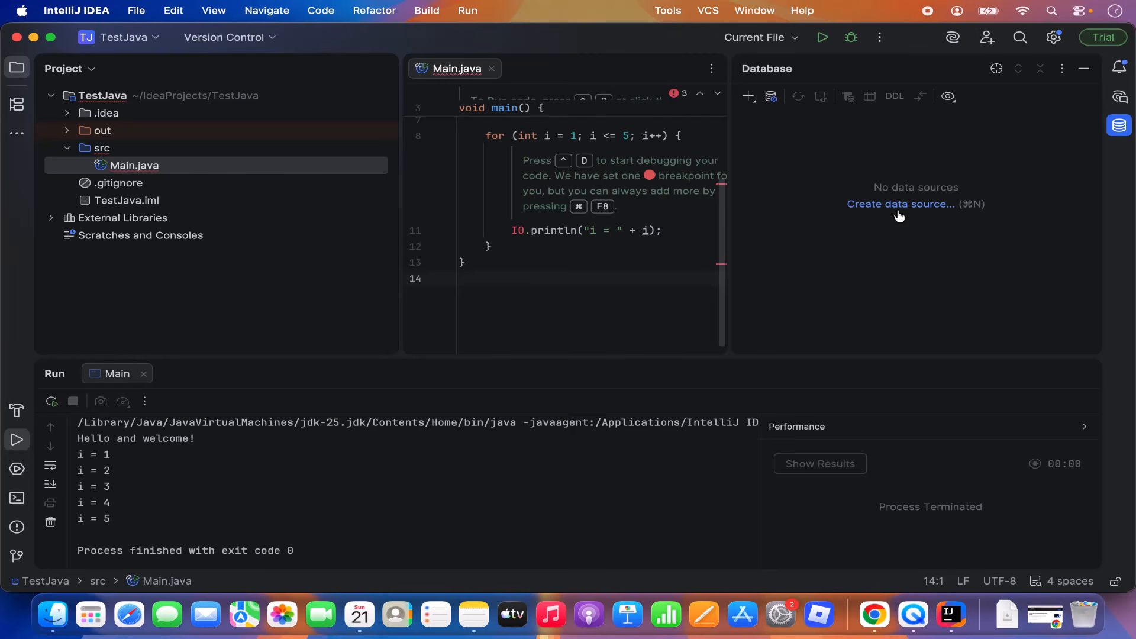
{"action": "left_click", "coordinate": [557, 231]}
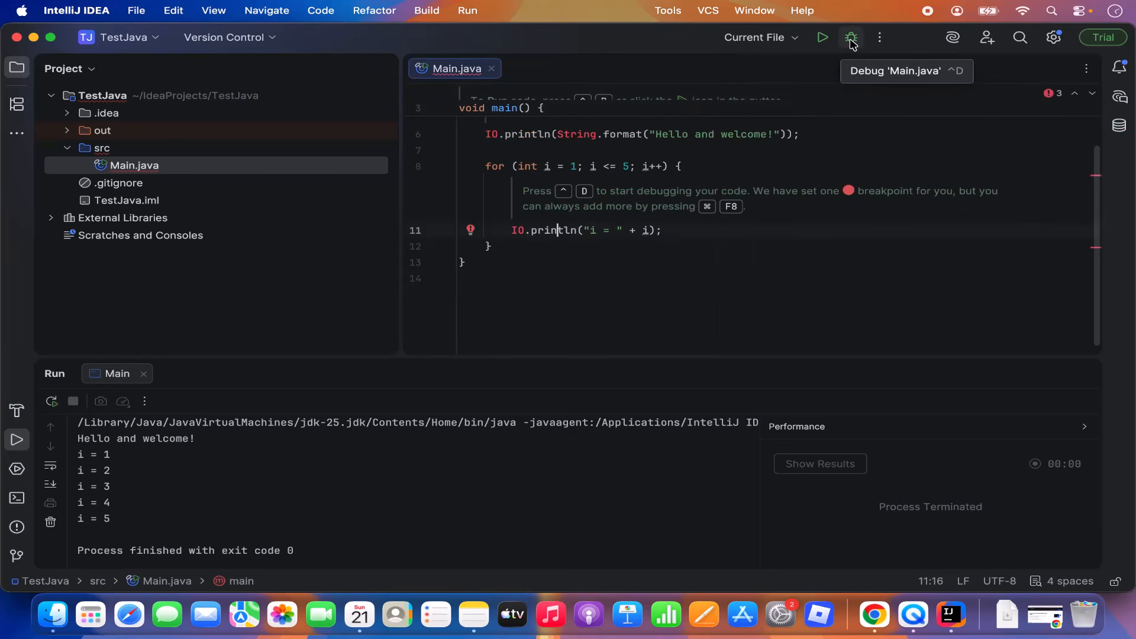
Step: Set breakpoints on lines 11, 8 and 6 of Main.java: the loop's println, the for statement and the welcome println
{"action": "left_click", "coordinate": [415, 231]}
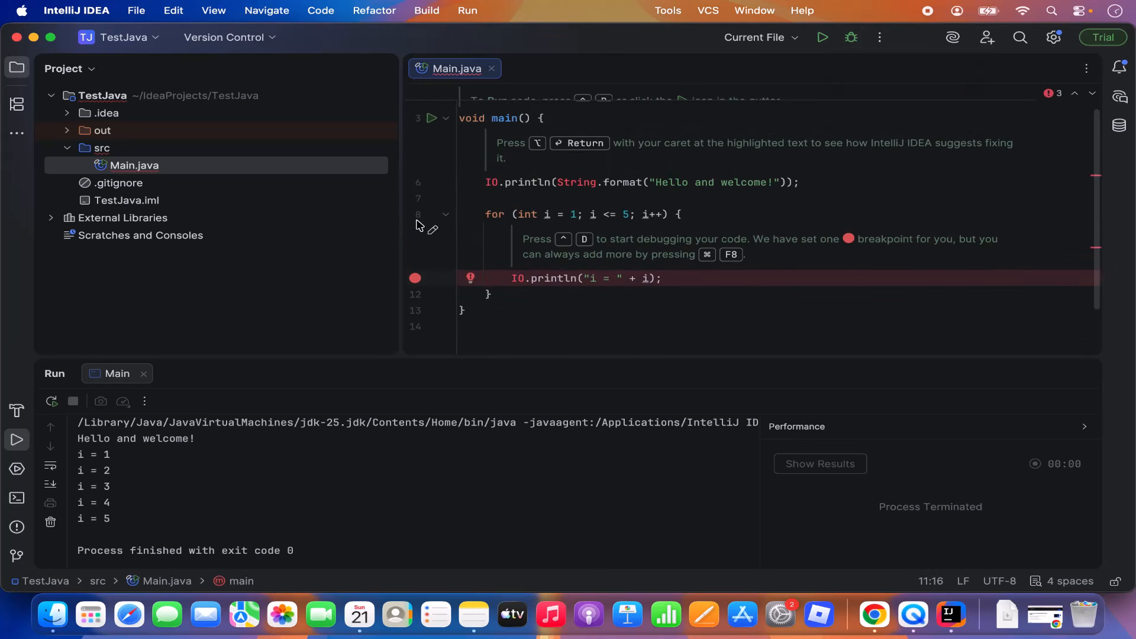
{"action": "left_click", "coordinate": [415, 214]}
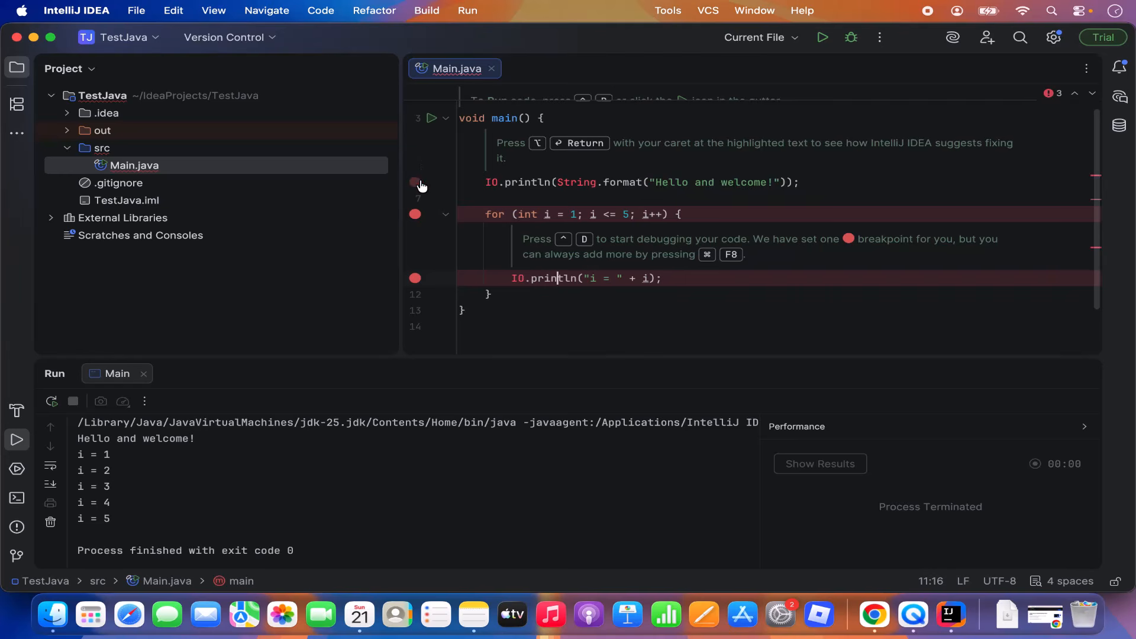
{"action": "left_click", "coordinate": [415, 182]}
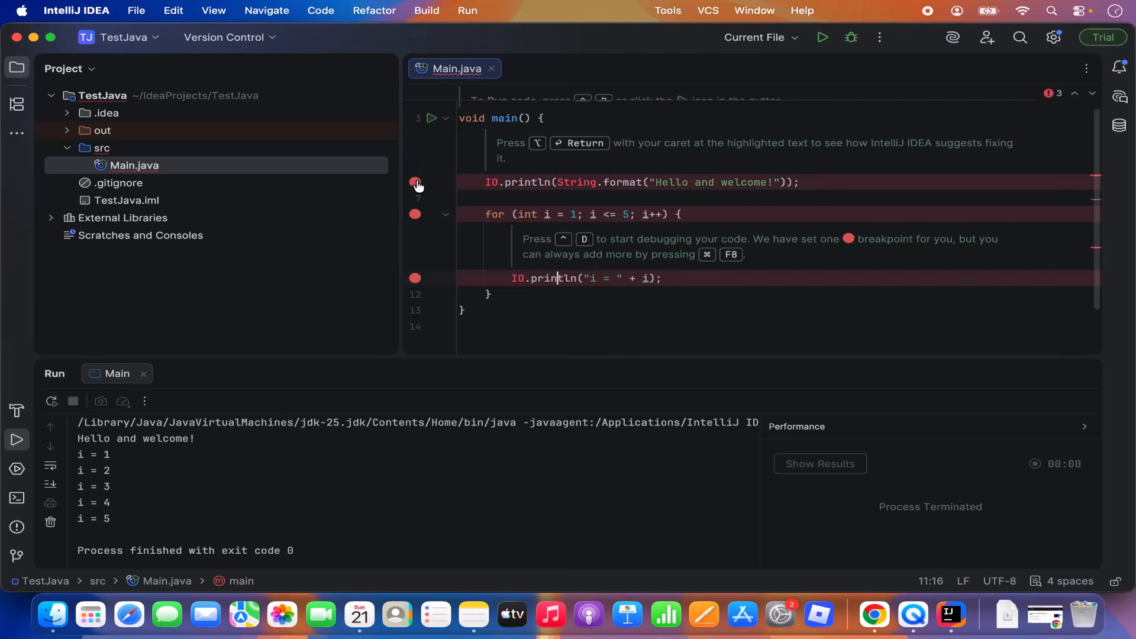
Step: Start debugging Main.java and dismiss the Debug Controls tip
{"action": "left_click", "coordinate": [850, 42]}
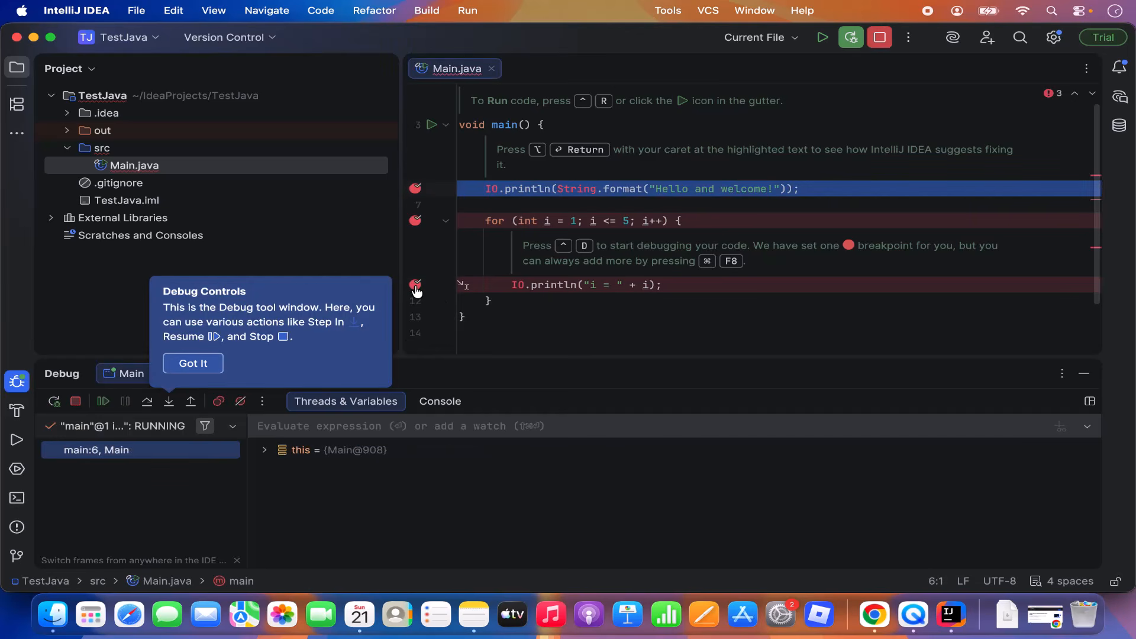
{"action": "left_click", "coordinate": [211, 364]}
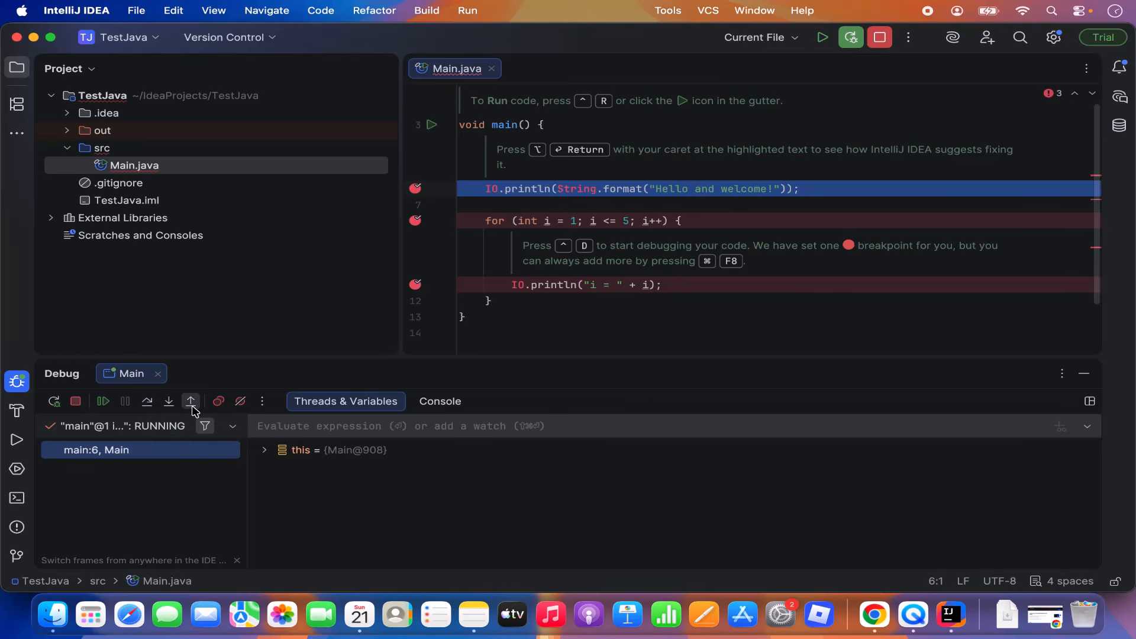
Step: Step over from the welcome line into the loop's second iteration, expanding the "this" variable along the way
{"action": "left_click", "coordinate": [147, 402]}
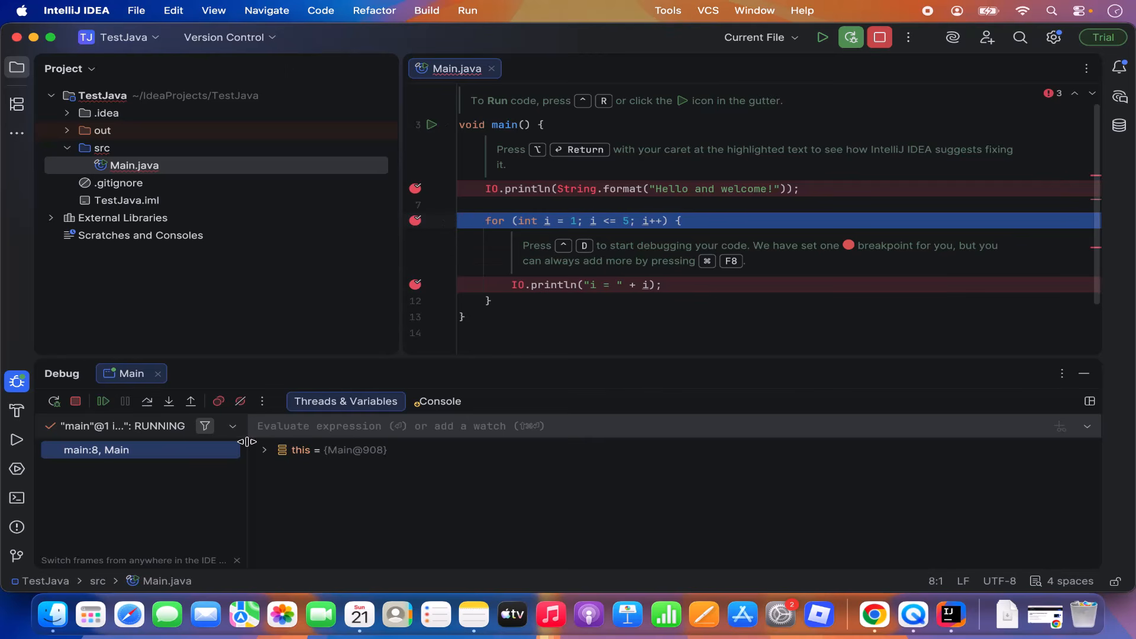
{"action": "left_click", "coordinate": [264, 451]}
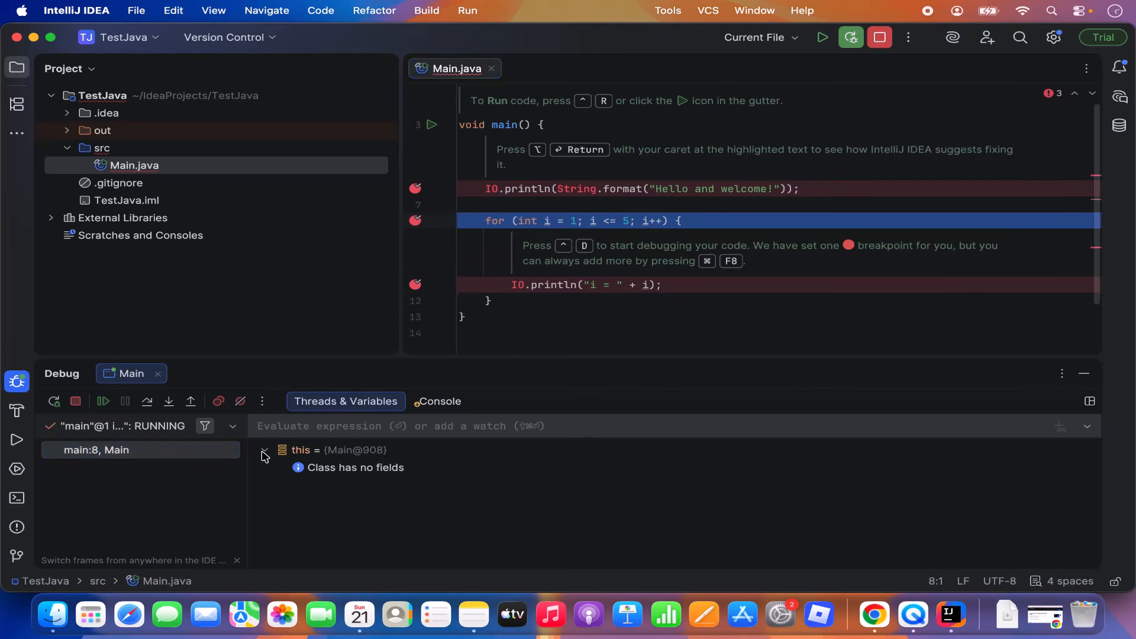
{"action": "left_click", "coordinate": [148, 404]}
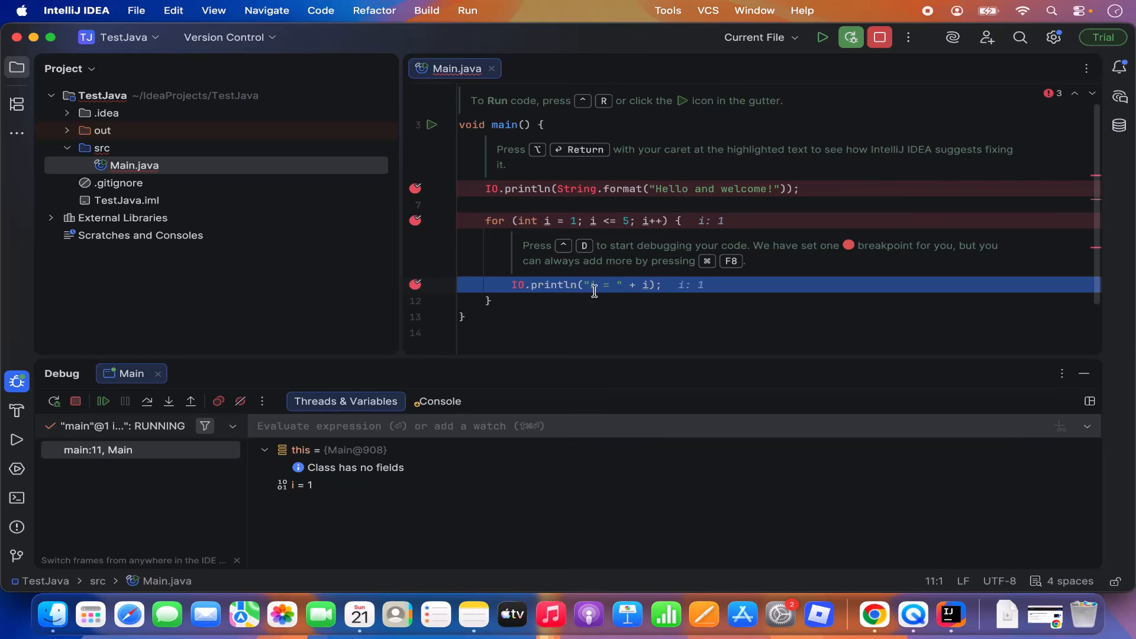
{"action": "left_click", "coordinate": [148, 402]}
{"action": "left_click", "coordinate": [148, 402]}
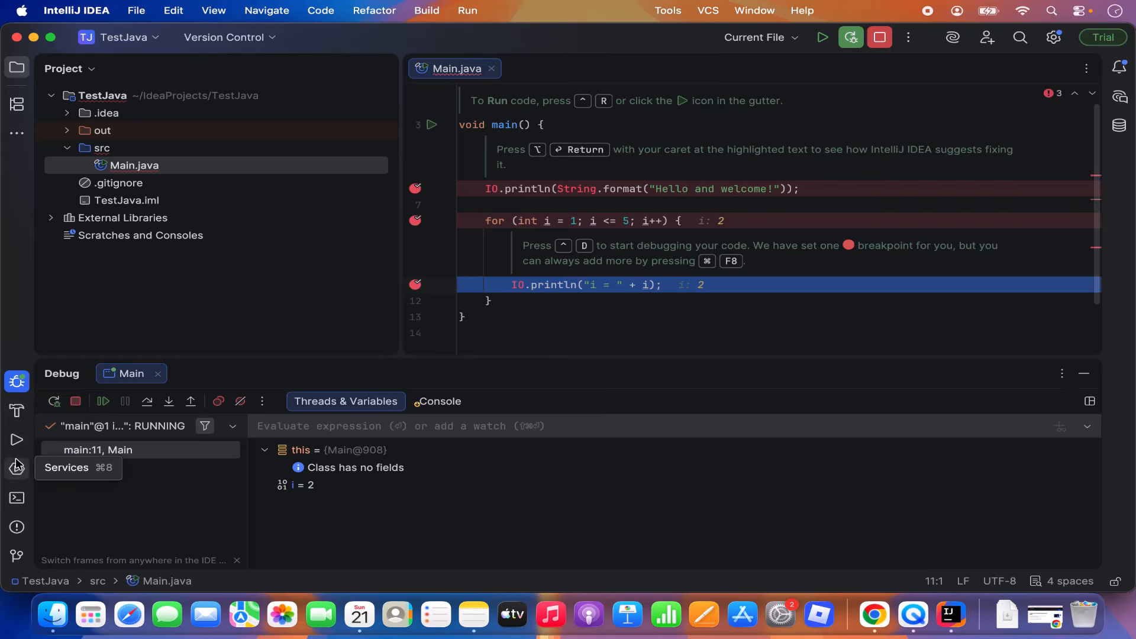
Step: Open the IDE's built-in terminal
{"action": "left_click", "coordinate": [17, 499]}
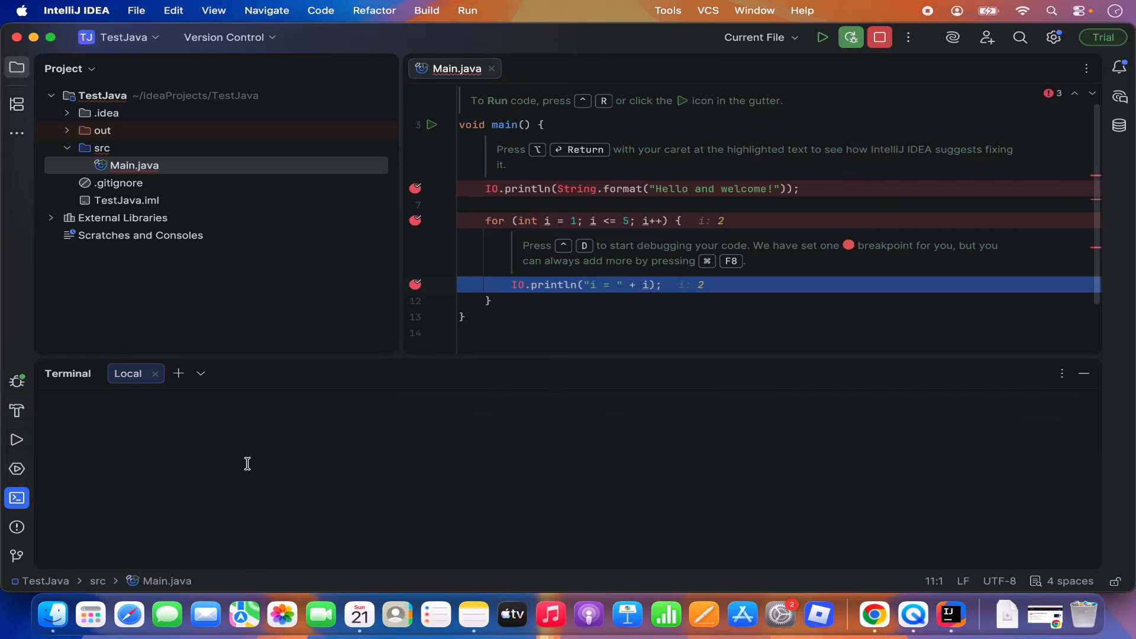